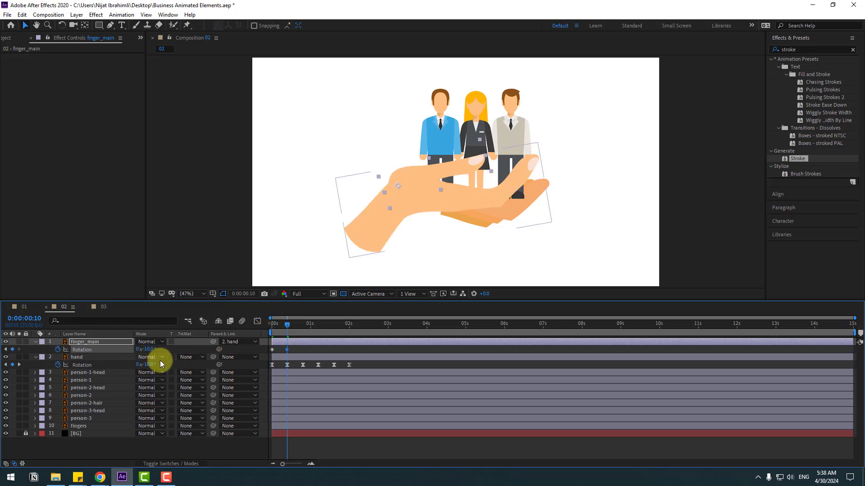
Add finger_main Rotation keyframes of +5° and -2°, ten frames apart.
key(shift+Page_Down)
click(146, 350)
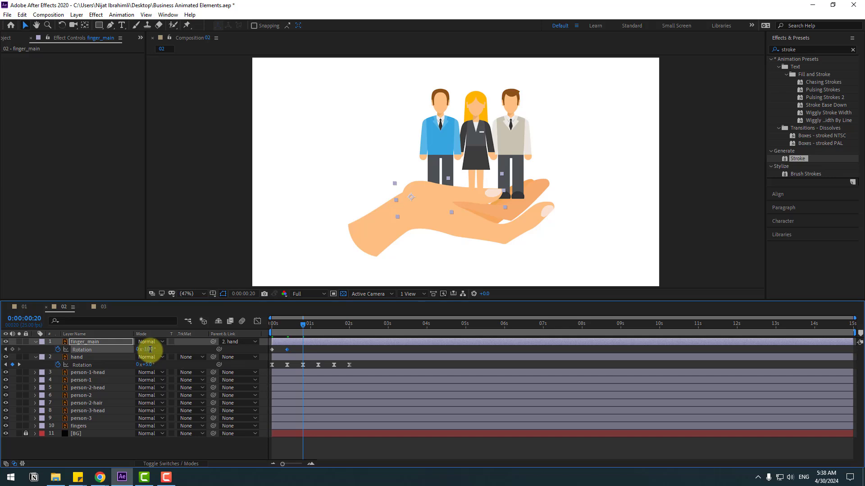
text(5)
key(Return)
key(shift+Page_Down)
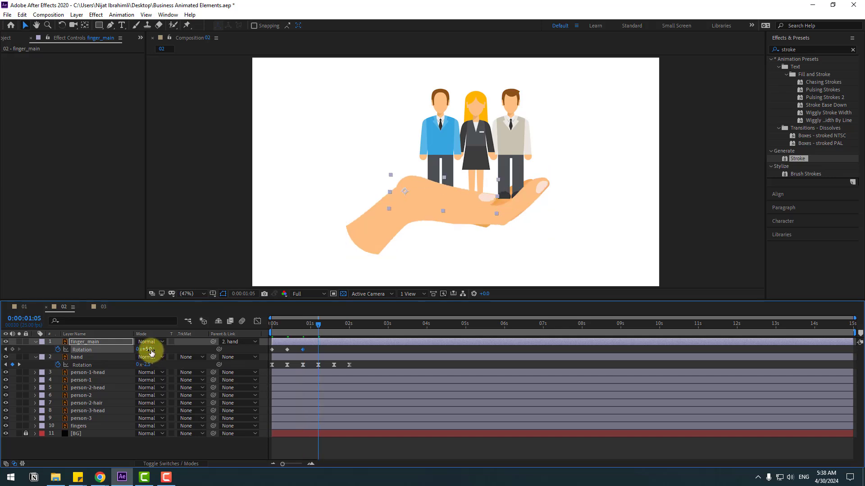
text(-2)
key(Return)
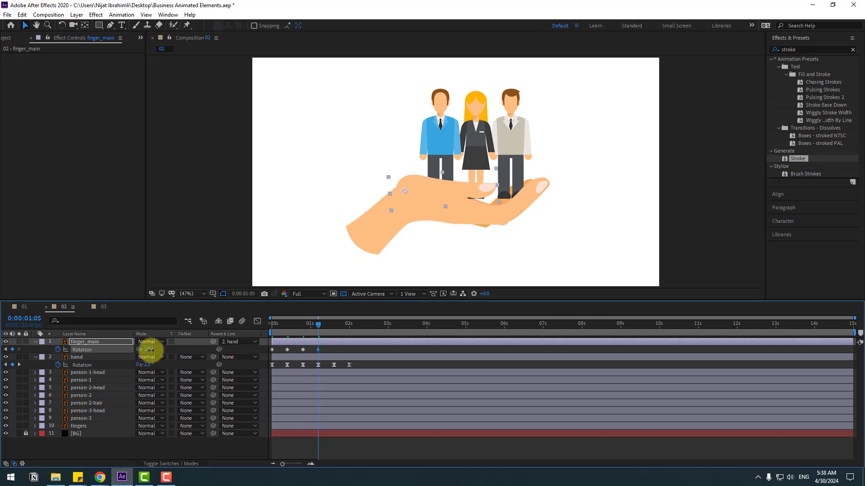
Add finger_main Rotation keyframes of +1° at 0:00:01:15 and 0° at two seconds.
key(shift+Page_Down)
click(148, 350)
text(1)
key(Return)
key(shift+Page_Down)
click(149, 351)
text(0)
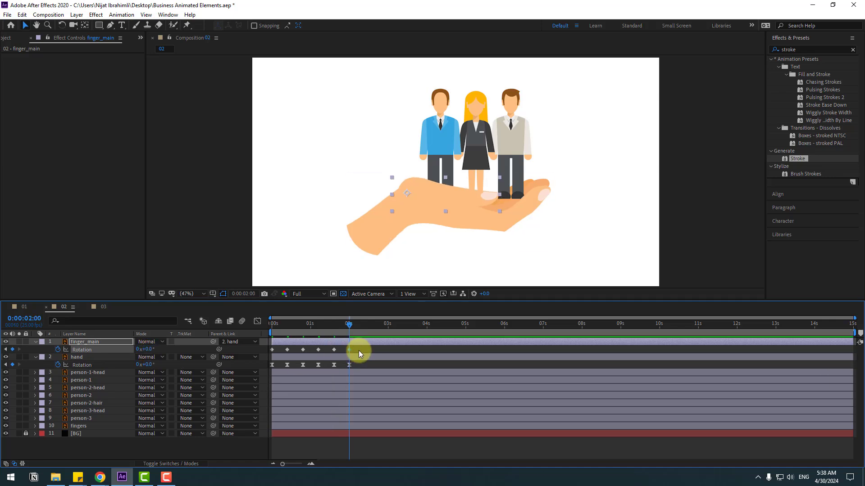
Apply Easy Ease to all of finger_main's Rotation keyframes and preview the motion.
drag(277, 350, 271, 352)
right_click(272, 351)
mouse_move(321, 344)
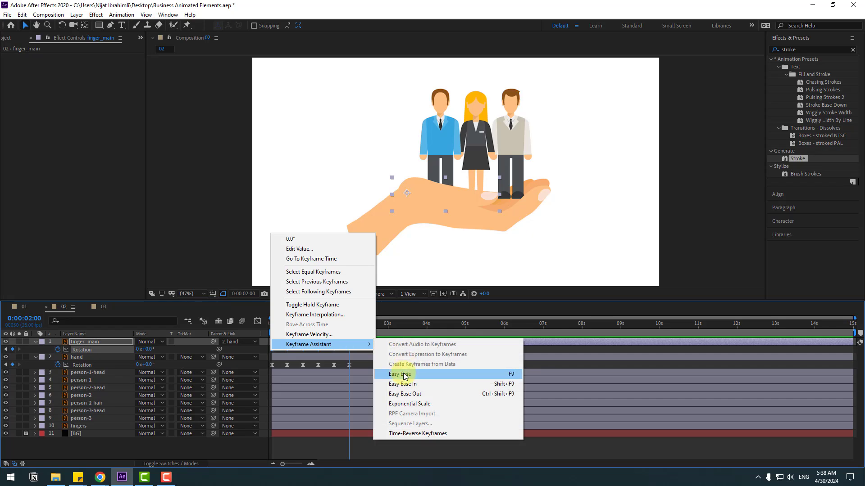
click(396, 378)
drag(355, 351, 276, 351)
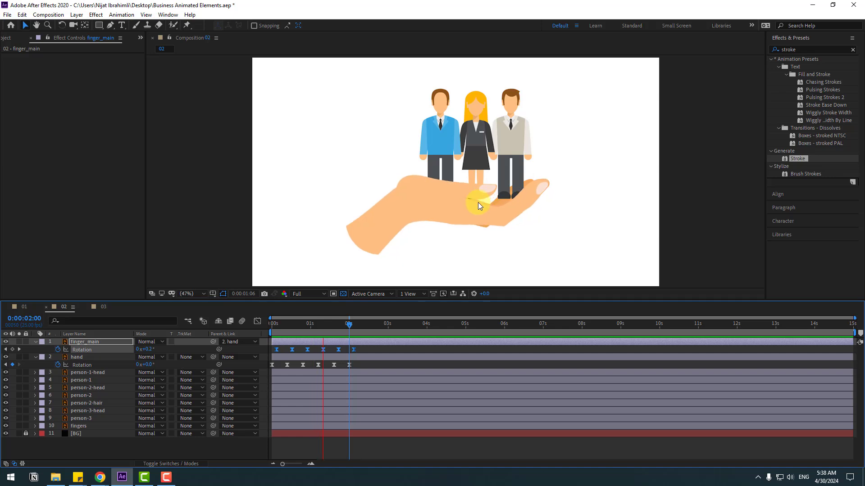
click(495, 209)
click(103, 424)
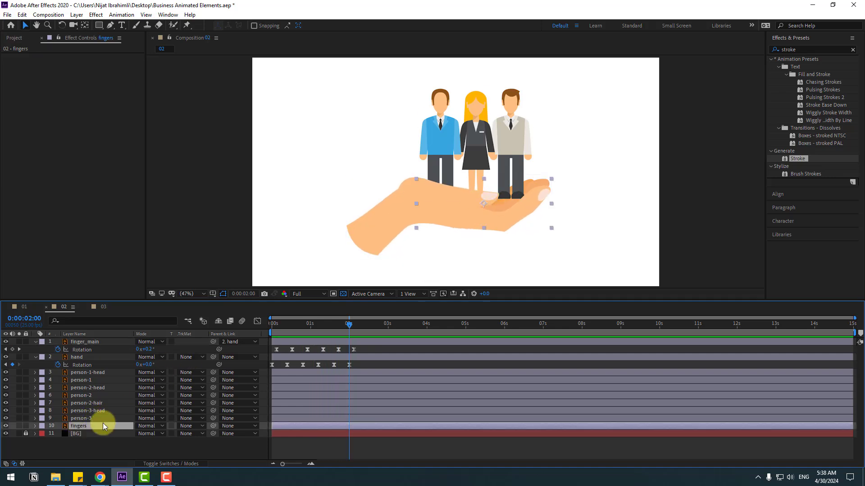
Parent the fingers layer to the hand and save the project.
drag(213, 426, 80, 358)
mouse_move(372, 332)
mouse_down()
mouse_move(276, 329)
mouse_move(372, 317)
mouse_up()
key(ctrl+s)
Solo person-3 and move its anchor point down to its feet.
click(81, 419)
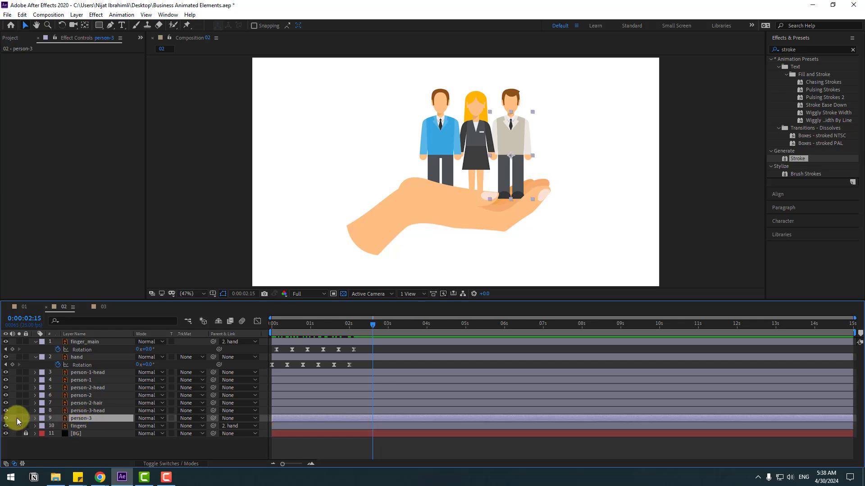
click(19, 418)
click(85, 25)
drag(510, 159, 512, 198)
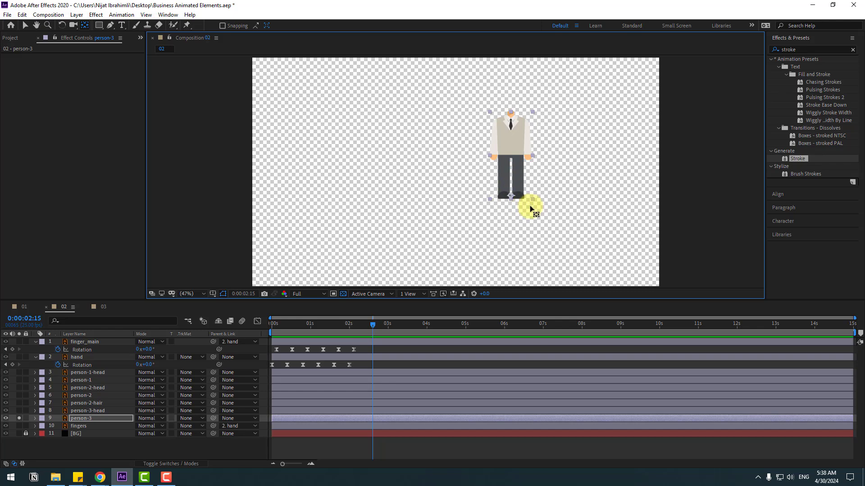
click(25, 25)
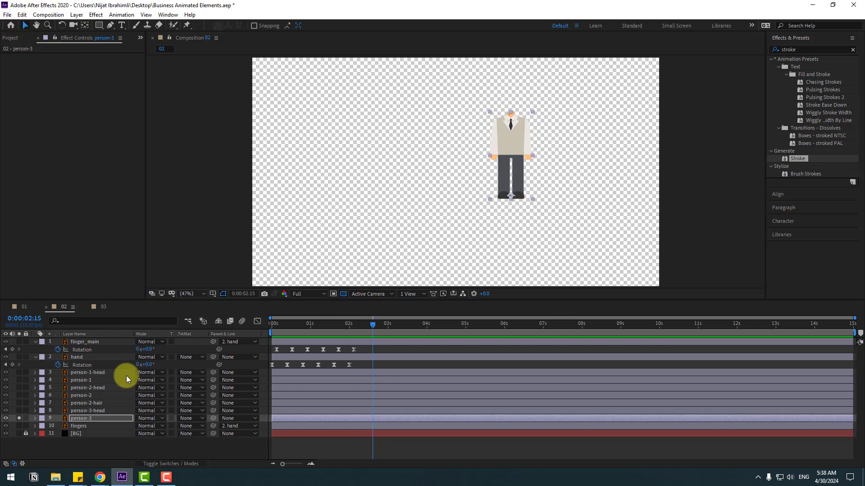
Solo person-3-head and parent it to the person-3 body.
click(74, 410)
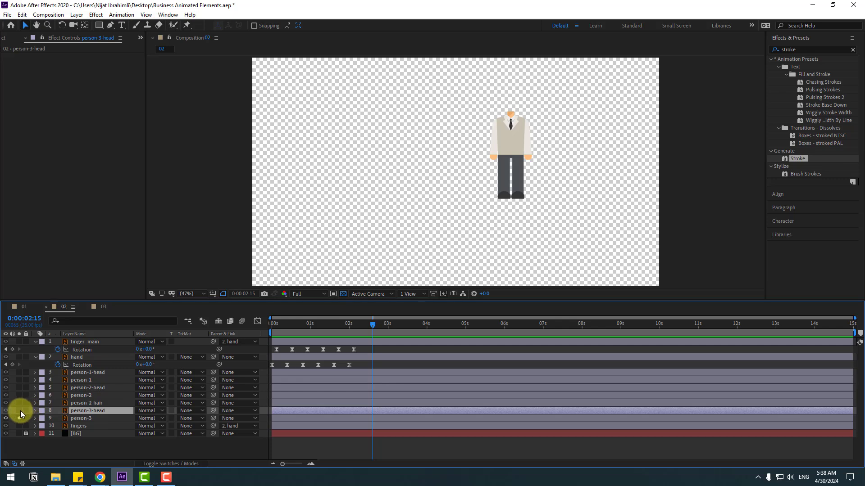
click(19, 410)
drag(213, 411, 87, 418)
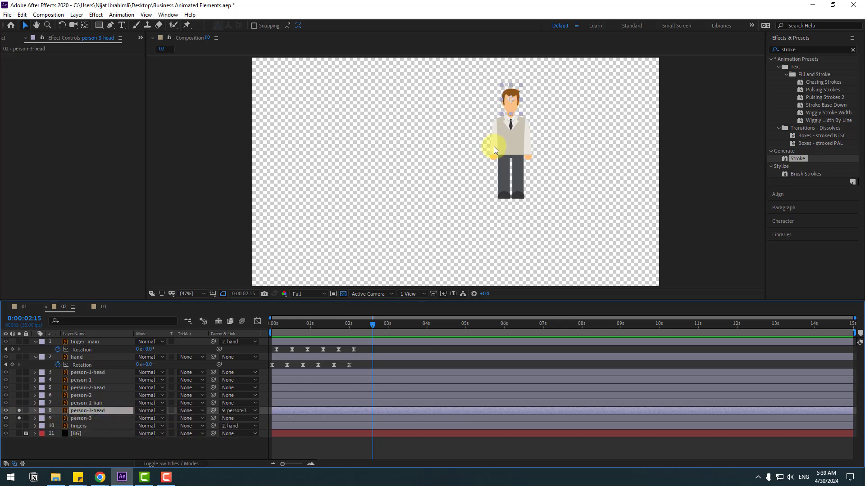
Move person-3-head's anchor point down to the chin.
scroll(505, 175, up, 5)
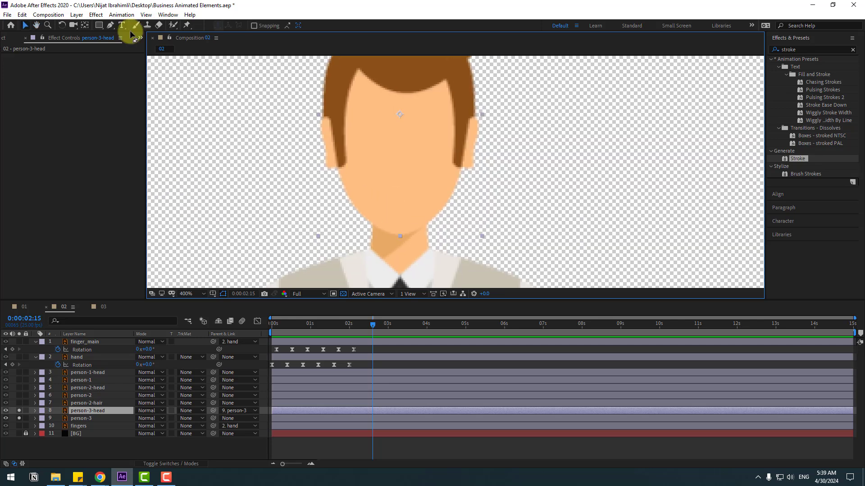
click(83, 26)
drag(399, 114, 400, 207)
click(25, 25)
Add a wiggle(1,7) expression to person-3-head's Rotation and preview it.
key(comma)
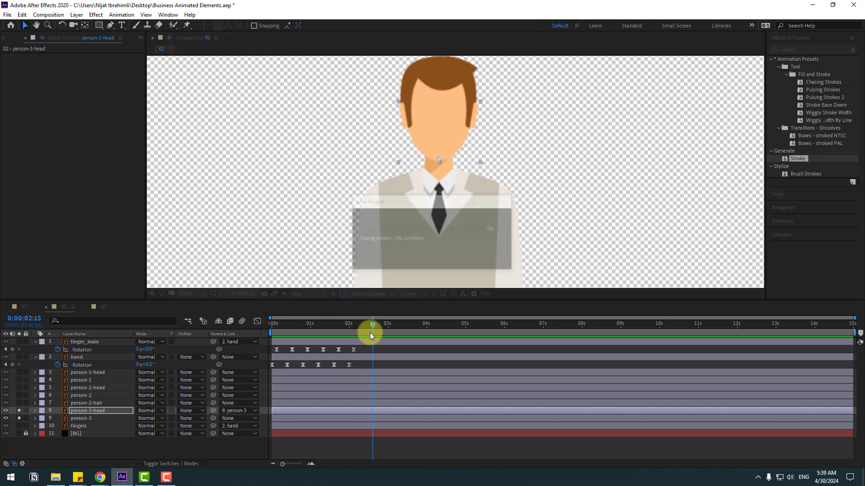
click(359, 324)
drag(318, 328, 272, 326)
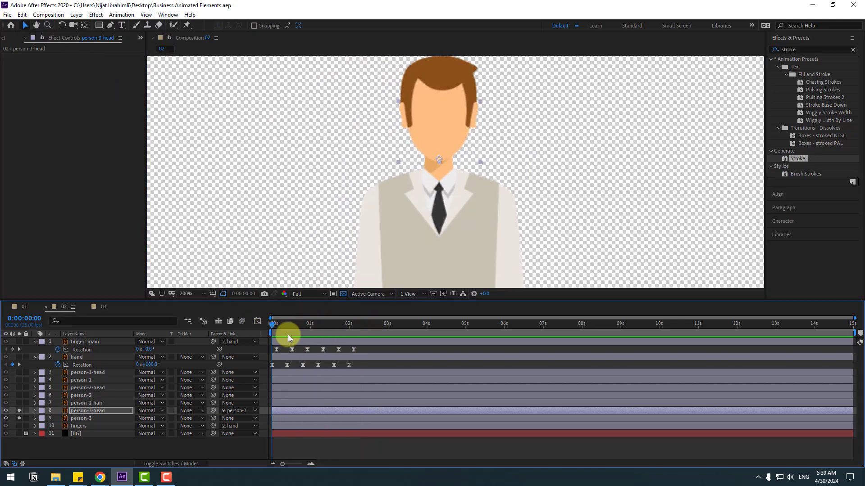
key(r)
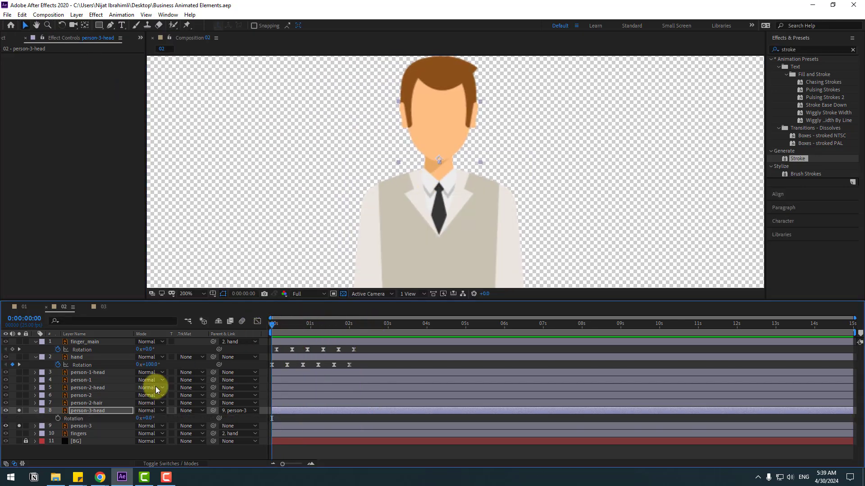
alt+click(57, 420)
text(wiggle(1,)
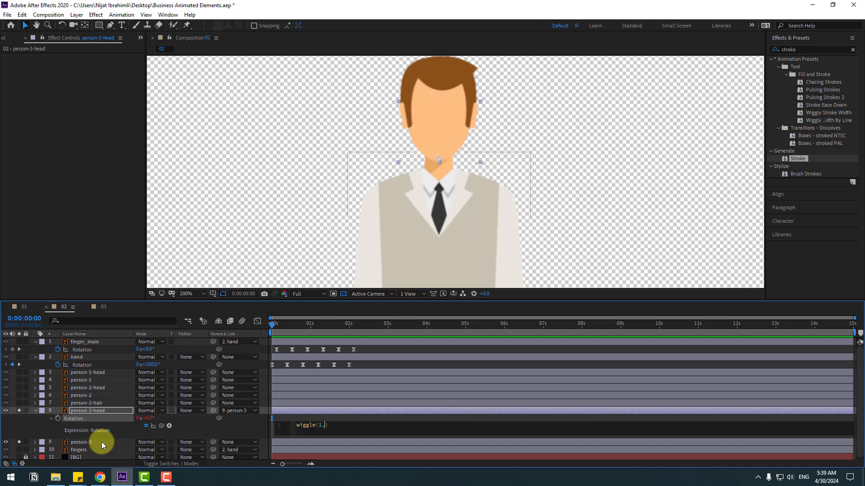
click(283, 418)
key(space)
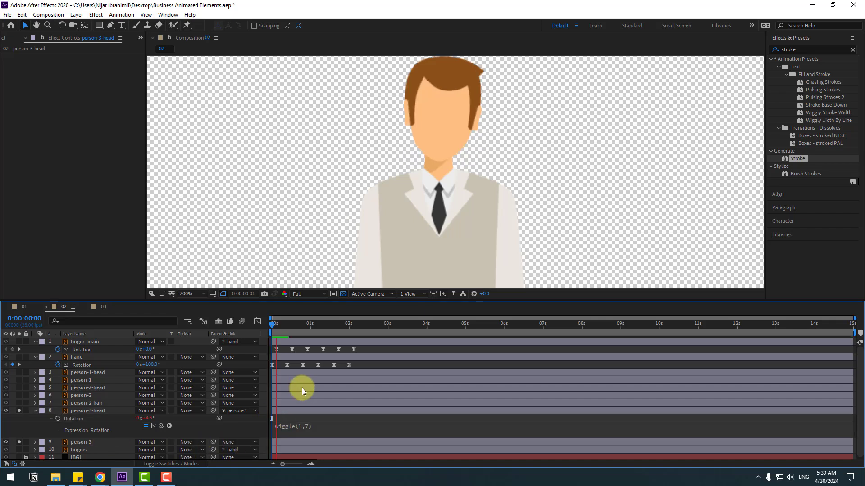
Review the wiggle expression text, then collapse person-3-head's properties.
click(287, 325)
click(314, 428)
drag(332, 425, 290, 425)
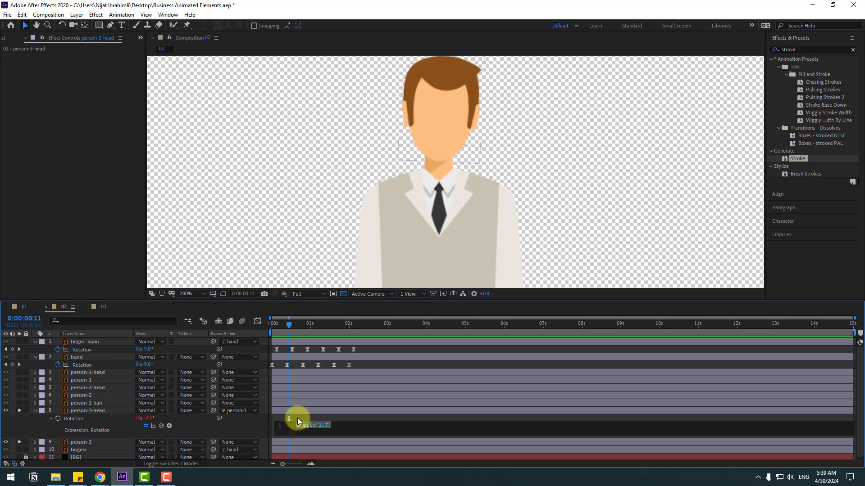
click(71, 420)
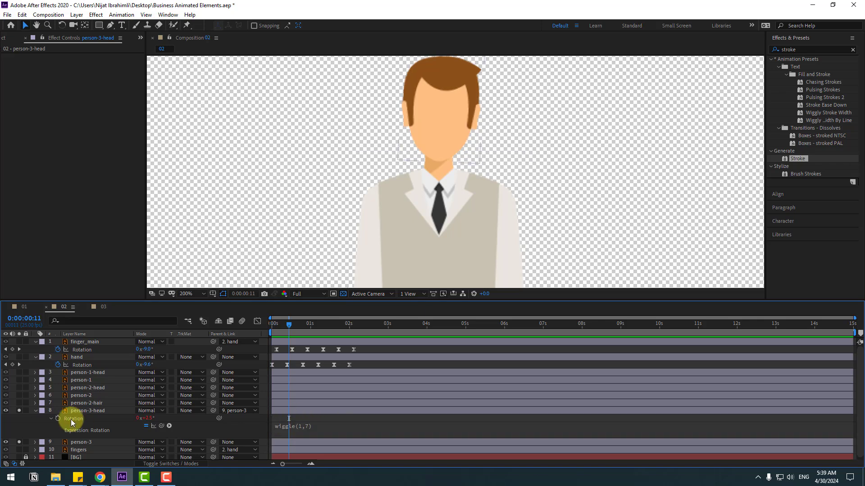
click(36, 411)
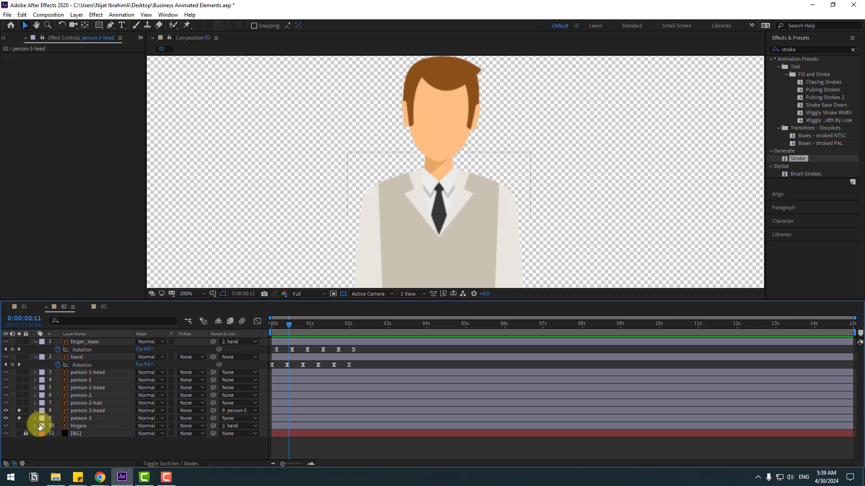
Solo person-2-head and move its anchor point down to the chin.
click(83, 390)
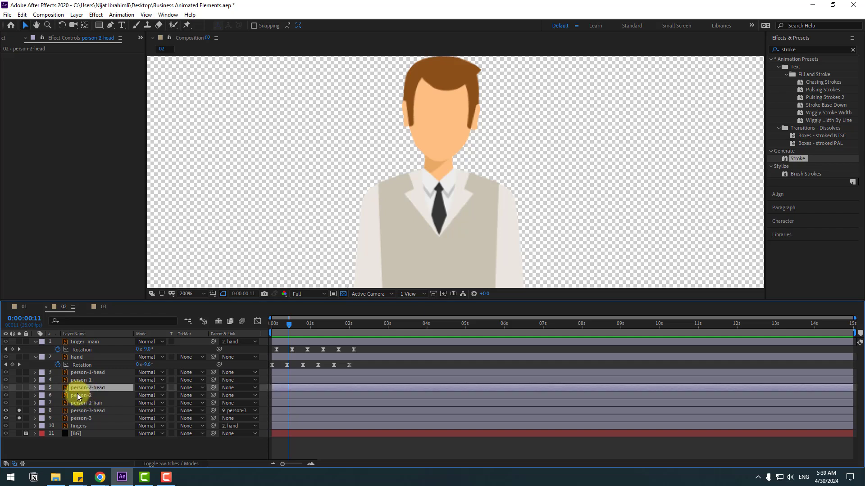
click(19, 388)
click(84, 25)
drag(290, 126, 291, 171)
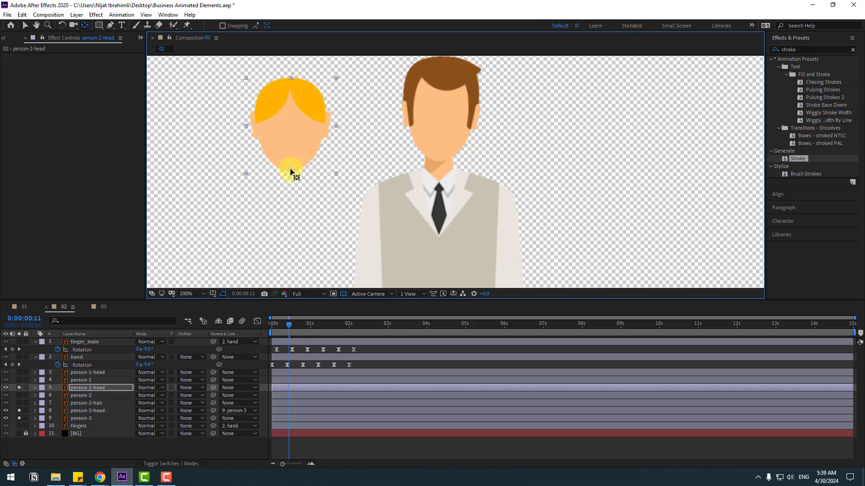
click(24, 26)
Give person-2-head's Rotation a wiggle(1,9) expression and preview the result.
drag(293, 328, 90, 387)
key(r)
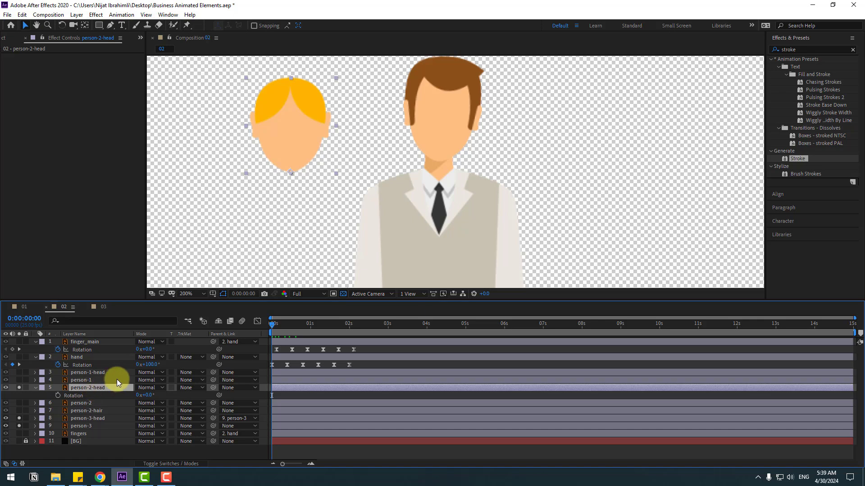
alt+click(58, 395)
text(wiggle(1,7)
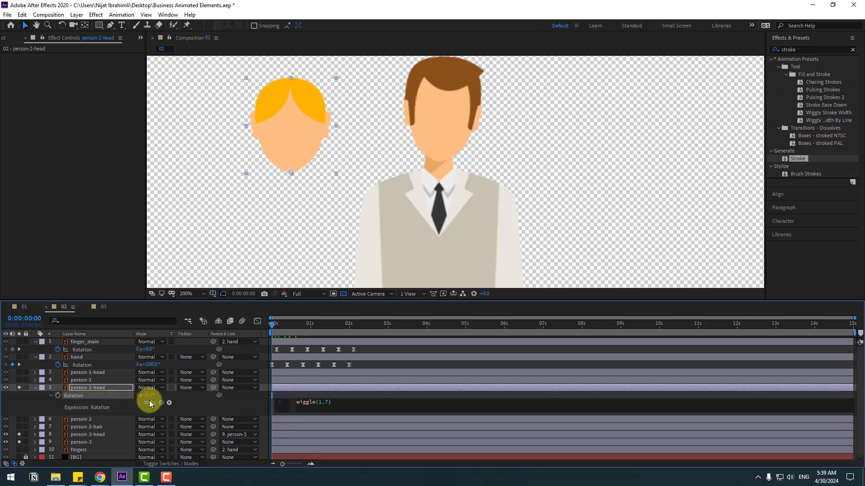
key(BackSpace)
text(9))
click(308, 394)
key(space)
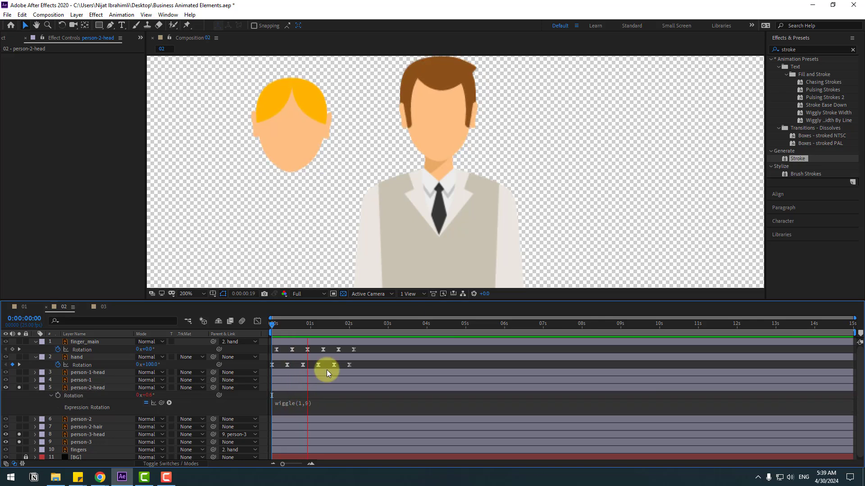
click(36, 388)
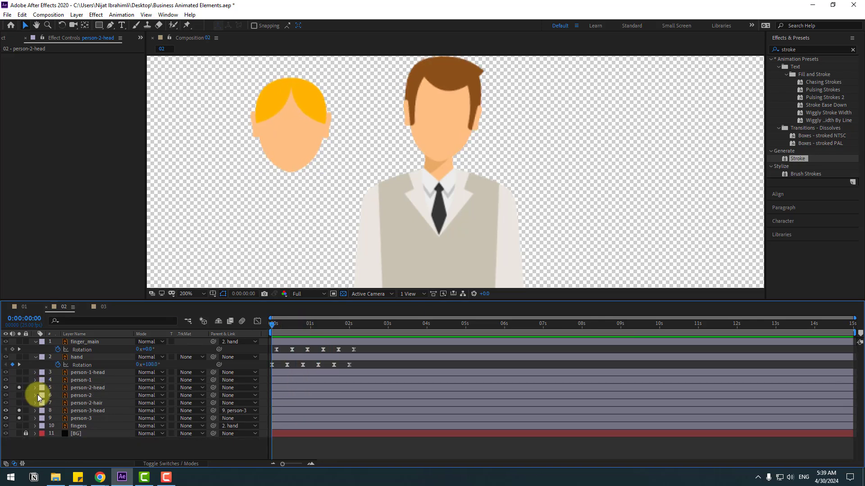
Solo person-1-head and move its anchor point down toward the chin.
click(91, 374)
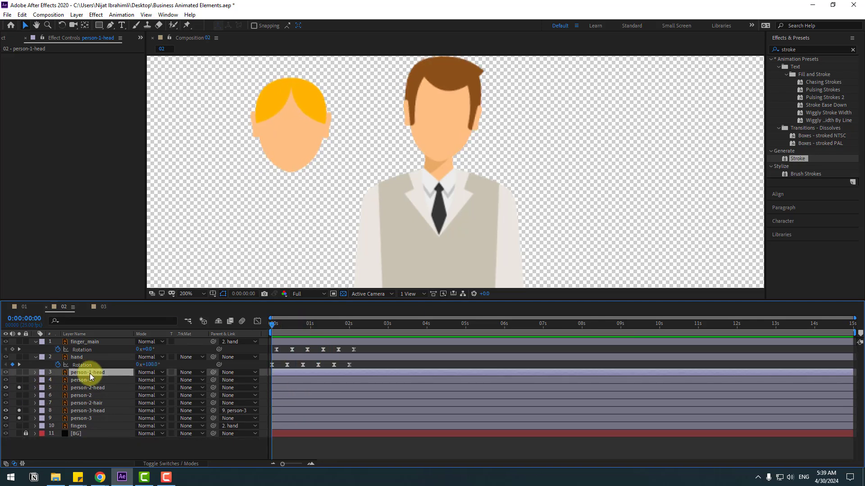
click(18, 373)
drag(232, 142, 418, 149)
click(84, 25)
key(Caps_Lock)
drag(332, 127, 336, 155)
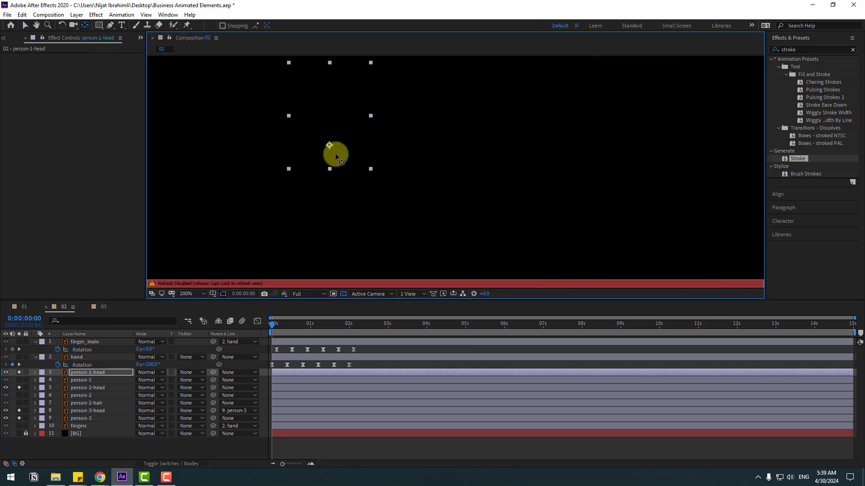
key(Caps_Lock)
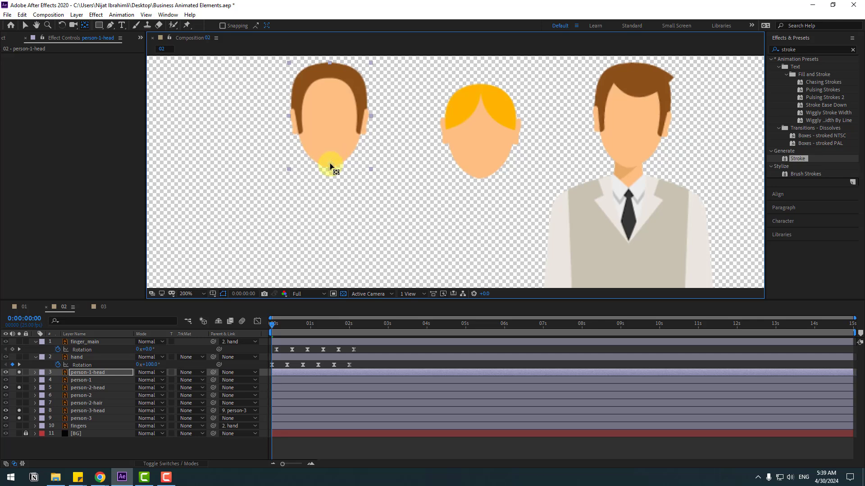
click(26, 25)
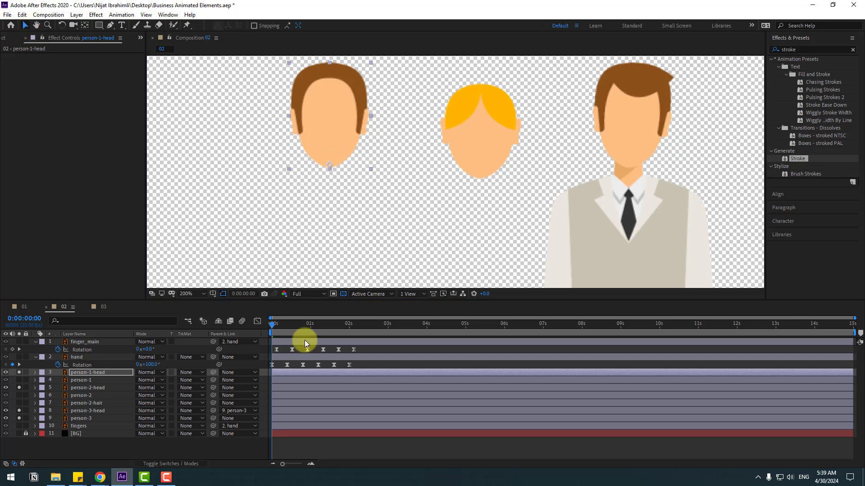
Add a wiggle(1,6) expression to person-1-head's Rotation, preview it, and collapse the layers.
key(r)
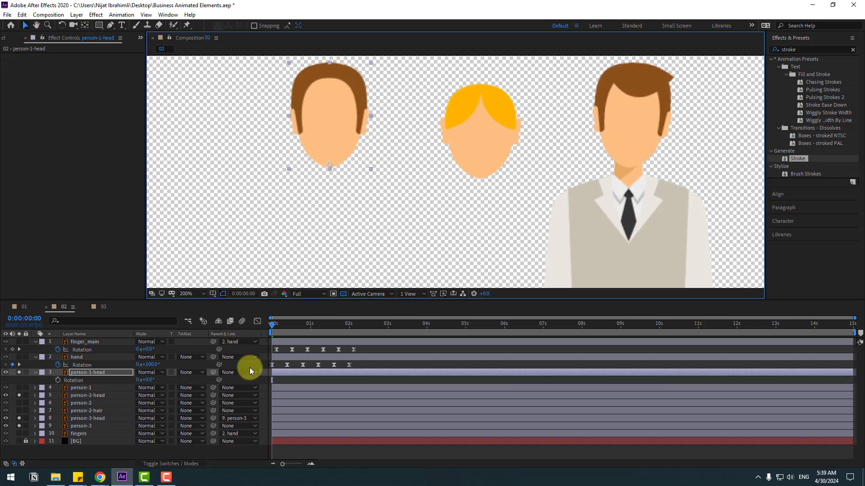
alt+click(57, 380)
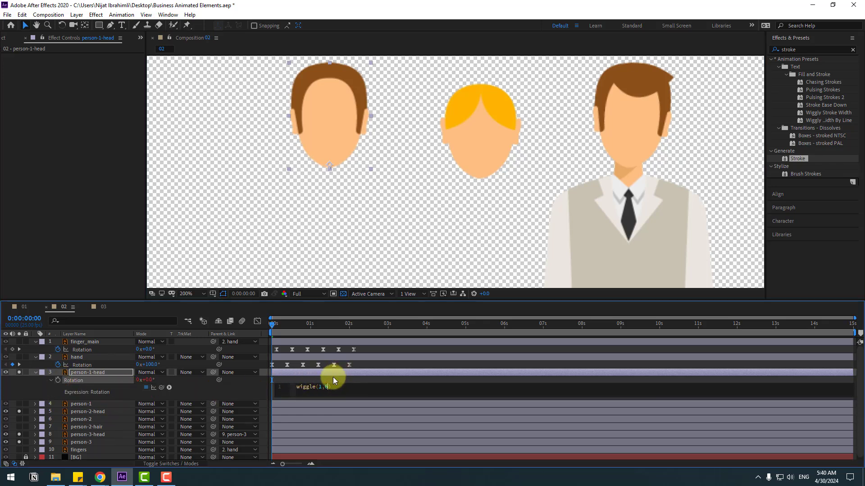
click(334, 377)
key(space)
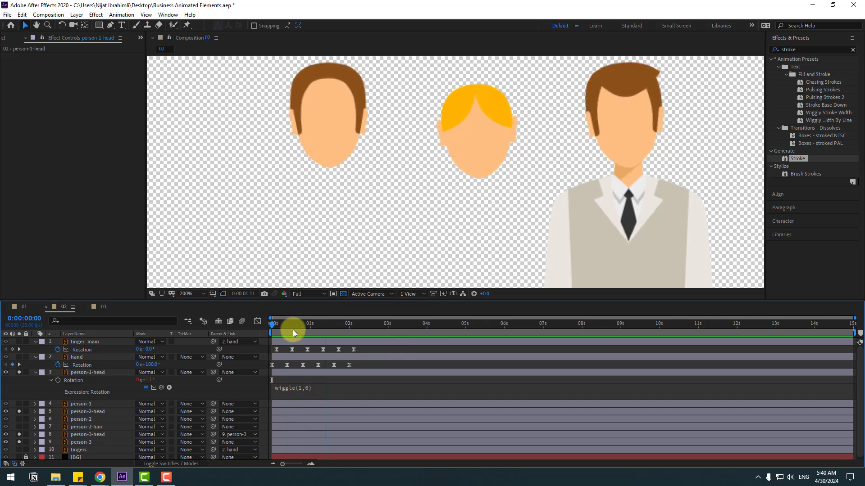
key(space)
click(34, 373)
click(35, 358)
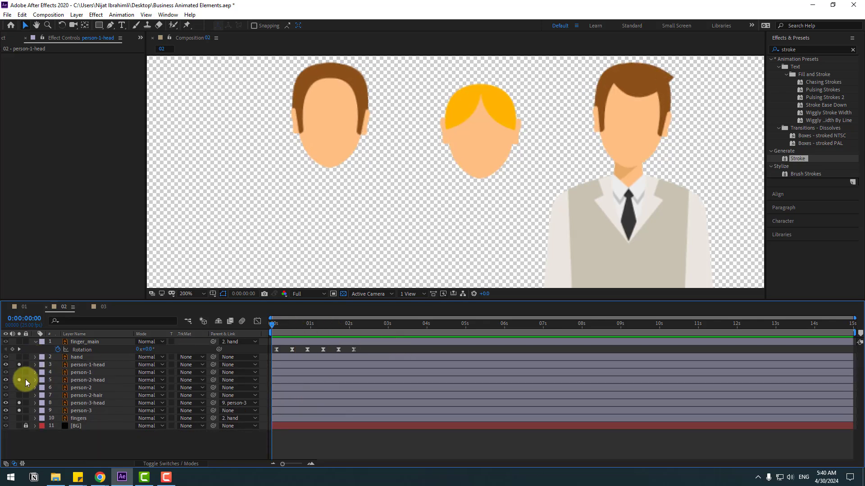
Unsolo all three figure layers and preview the whole composition.
click(20, 366)
click(19, 380)
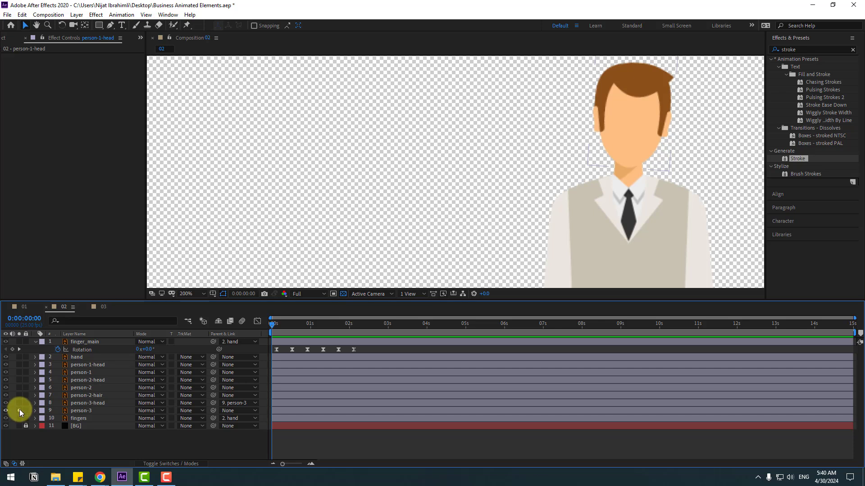
click(20, 410)
scroll(463, 201, down, 4)
key(space)
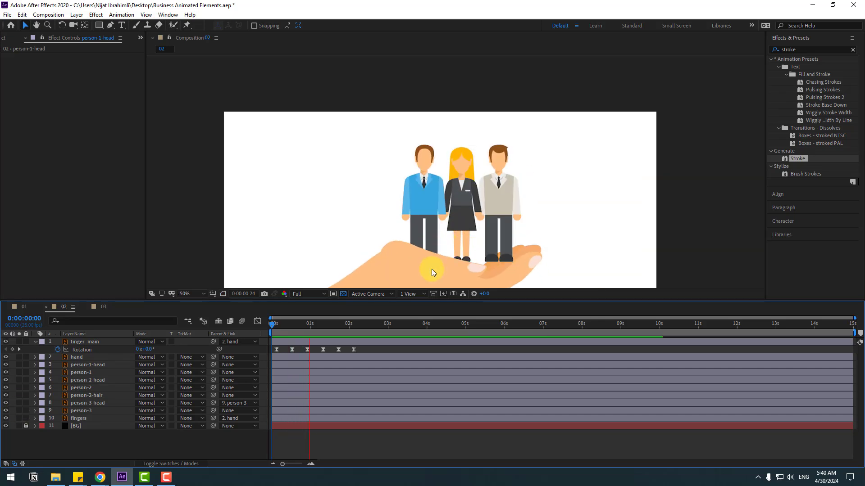
key(space)
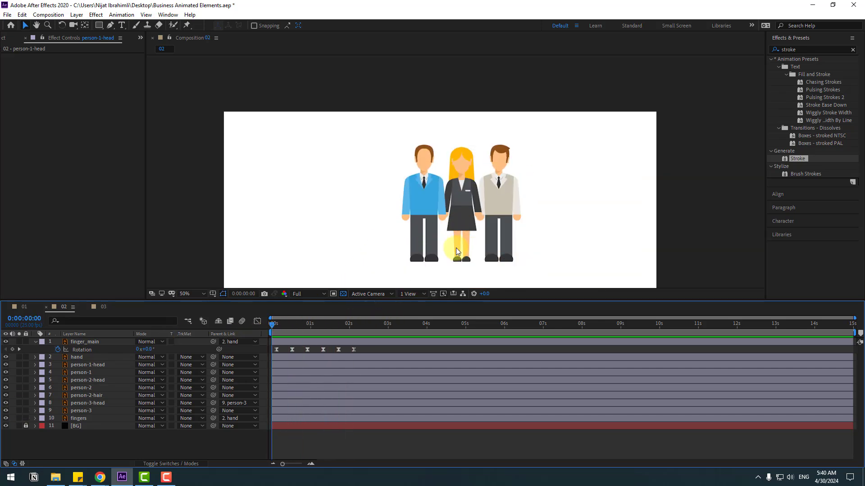
scroll(455, 251, down, 2)
Parent person-2-head to person-2 and person-1-head to person-1, then save.
click(92, 387)
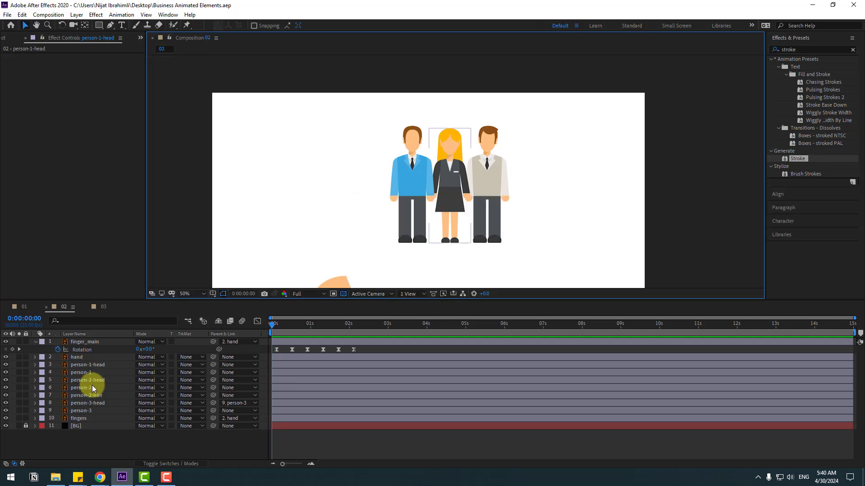
click(82, 380)
drag(213, 379, 80, 387)
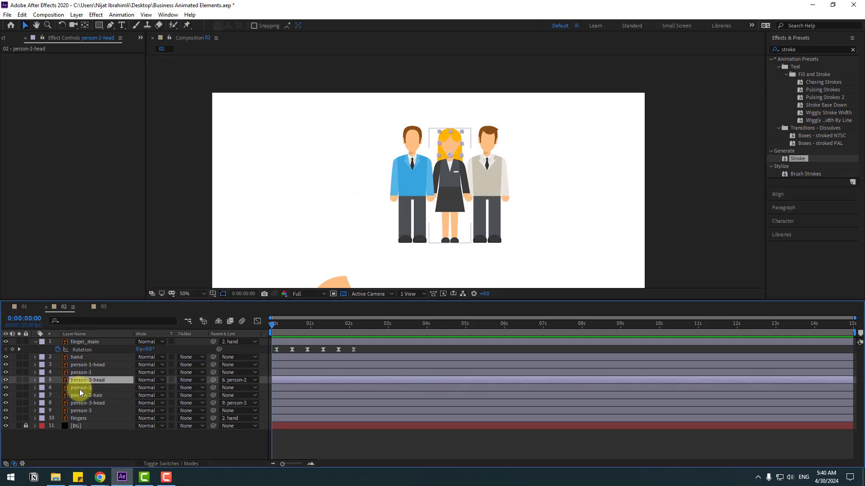
click(89, 365)
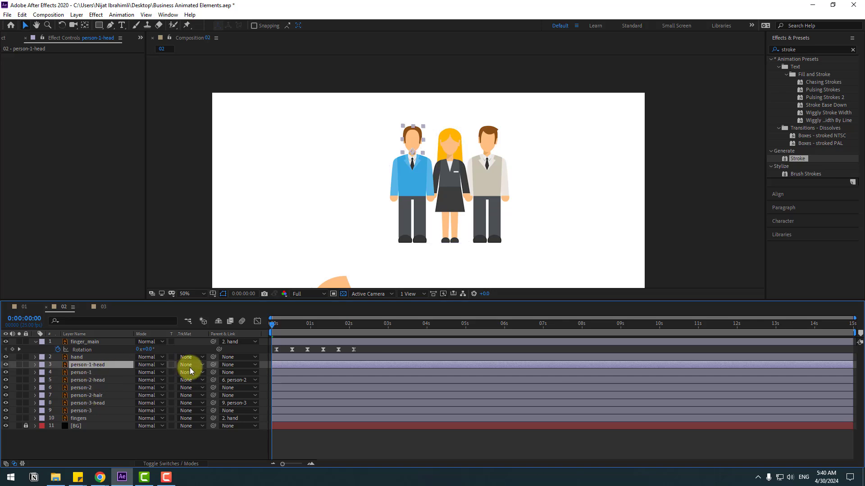
drag(215, 364, 85, 375)
key(ctrl+s)
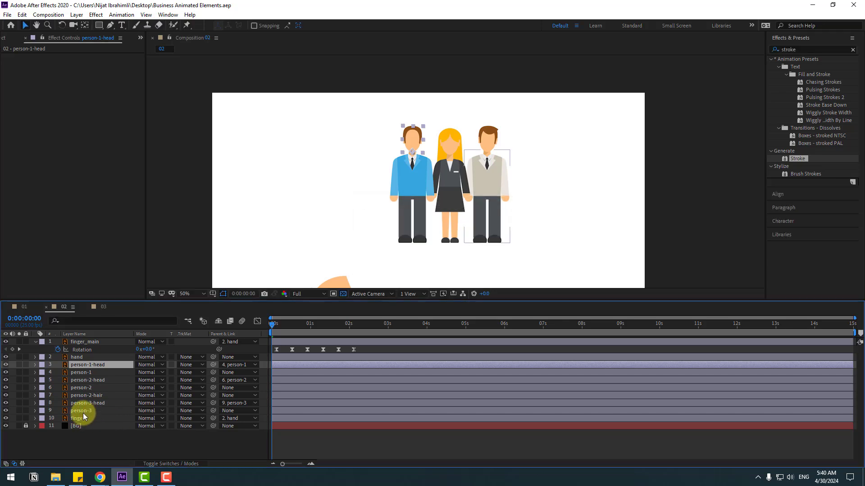
Set person-3's Scale to 0%.
click(85, 411)
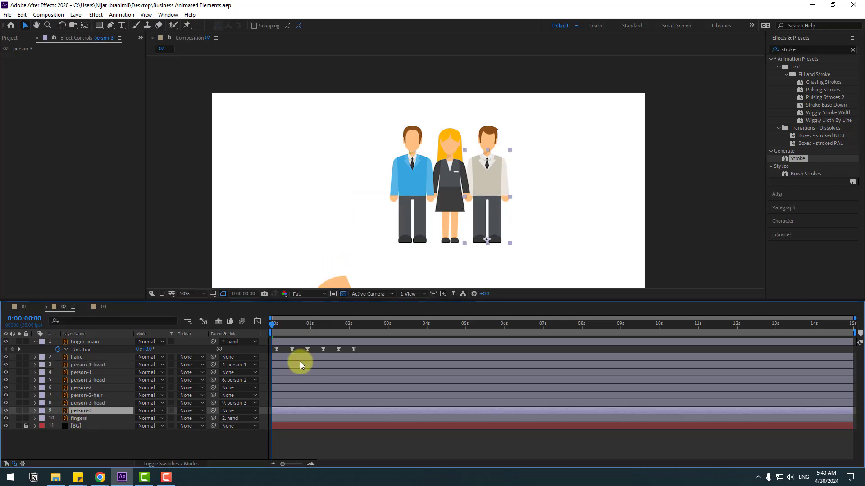
key(s)
click(153, 418)
text(0)
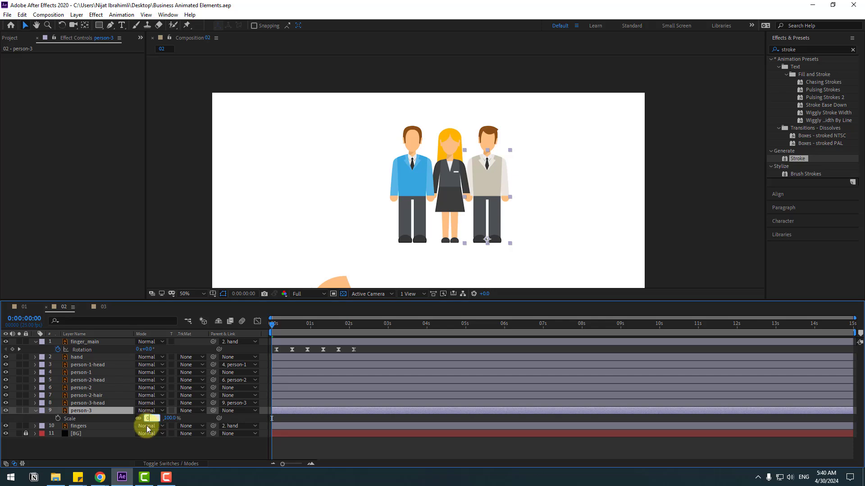
key(Return)
Keyframe person-3's Scale at 0%, 110% and 95%, ten frames apart.
click(58, 418)
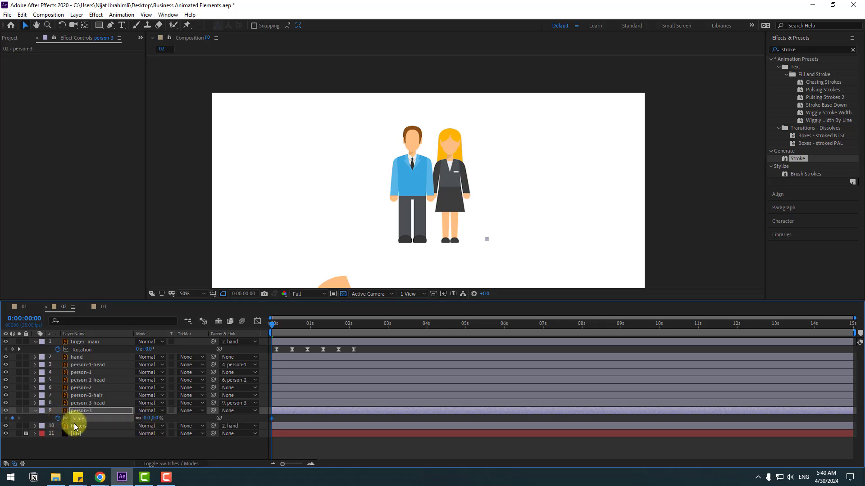
key(shift+Page_Down)
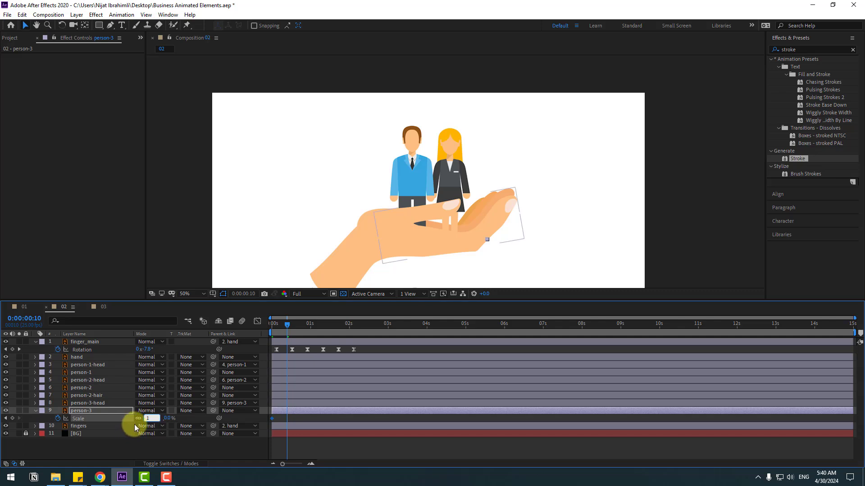
text(110)
key(Return)
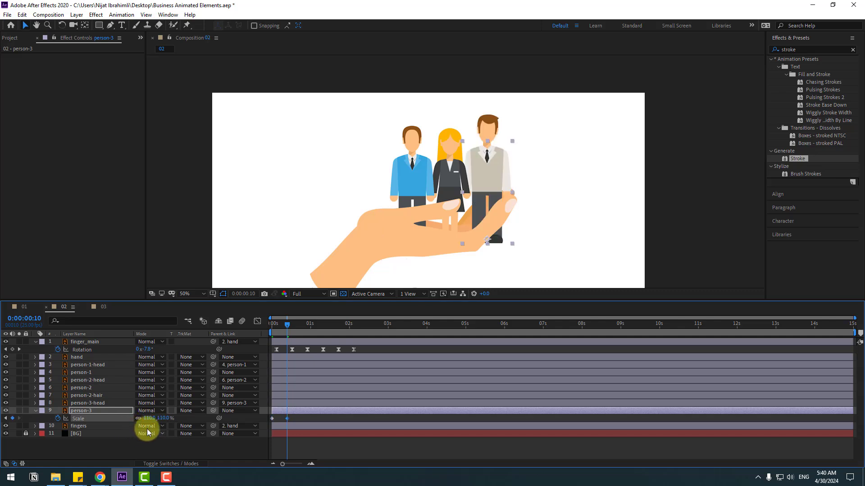
key(shift+Page_Down)
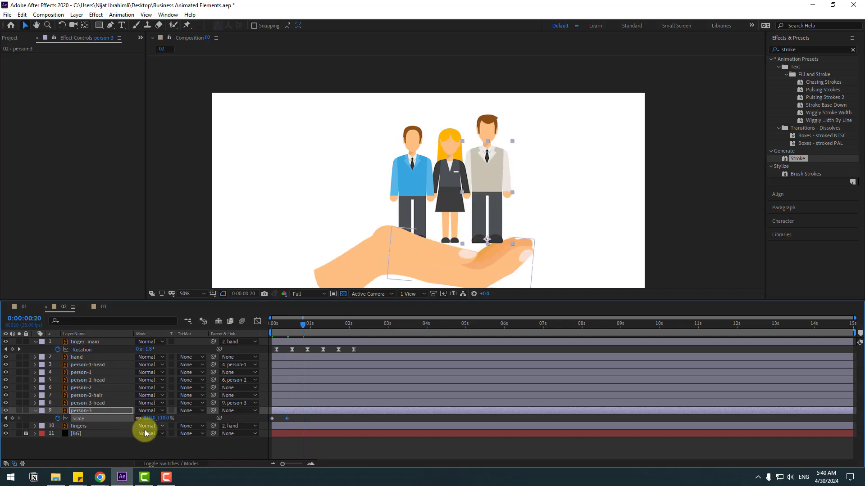
click(148, 418)
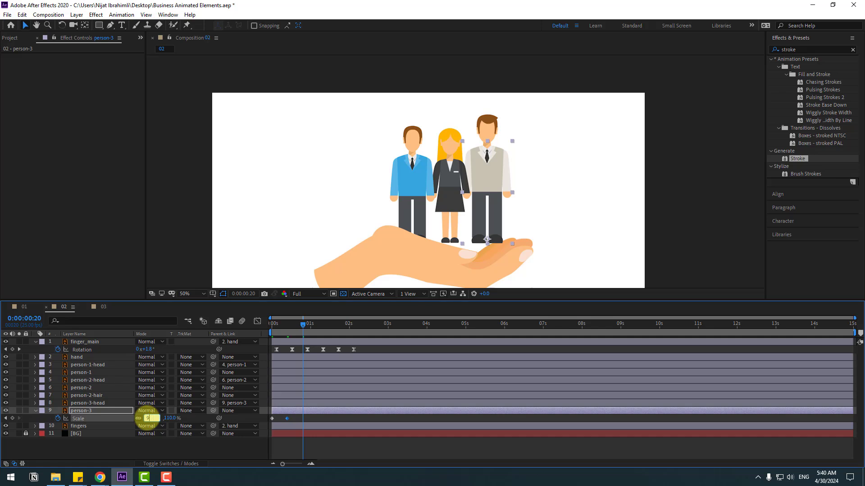
text(95)
key(Return)
Add the 105% and final 100% Scale keyframes ten frames apart.
key(shift+Page_Down)
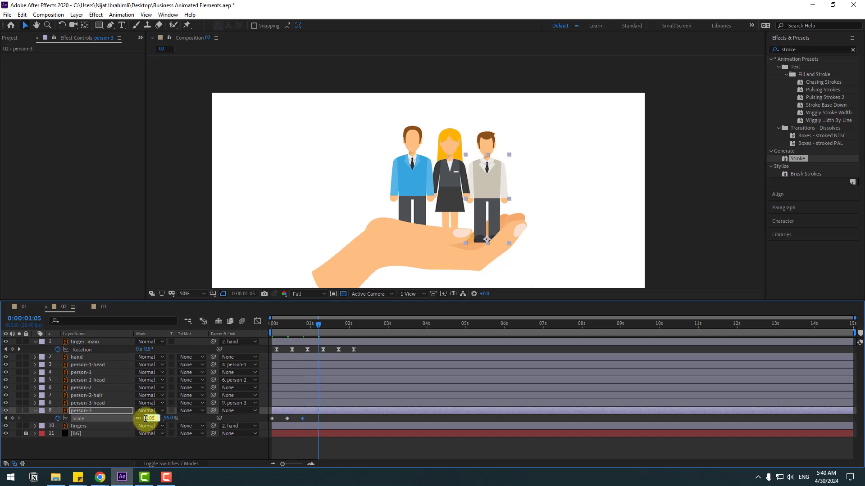
key(Return)
key(shift+Page_Down)
click(149, 418)
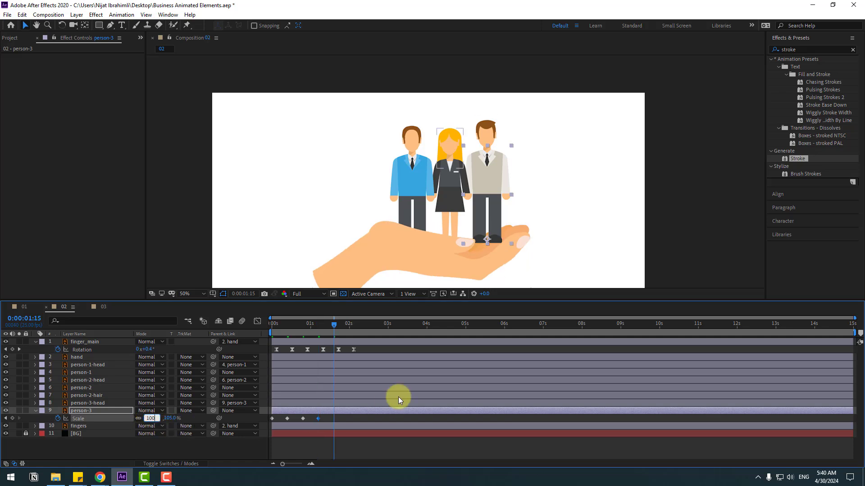
text(100)
key(Return)
Apply Easy Ease to person-3's five Scale keyframes and preview the bounce.
drag(353, 418, 272, 418)
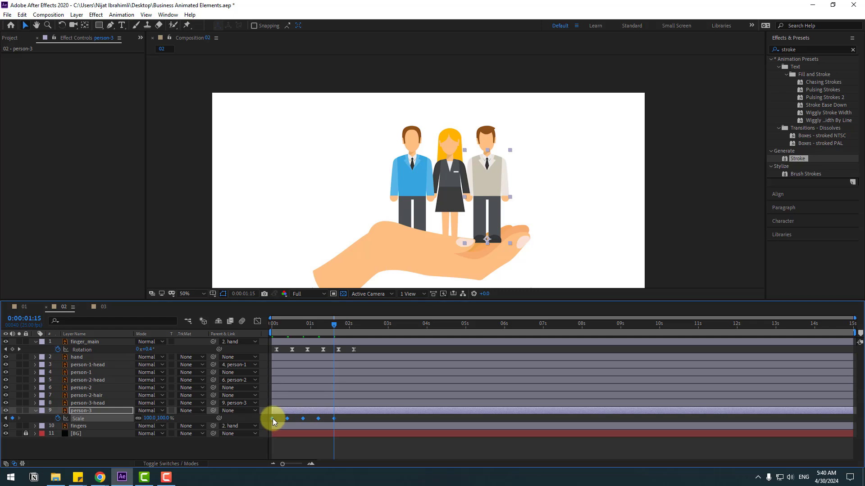
right_click(273, 419)
mouse_move(315, 411)
click(417, 355)
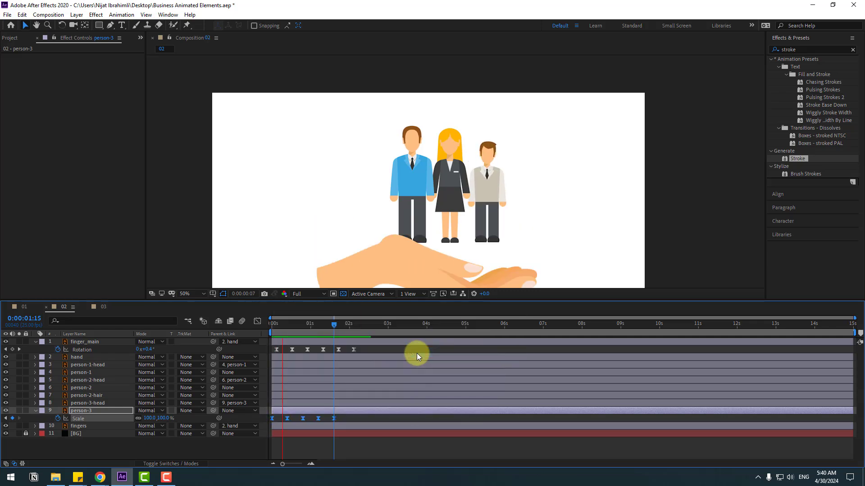
key(space)
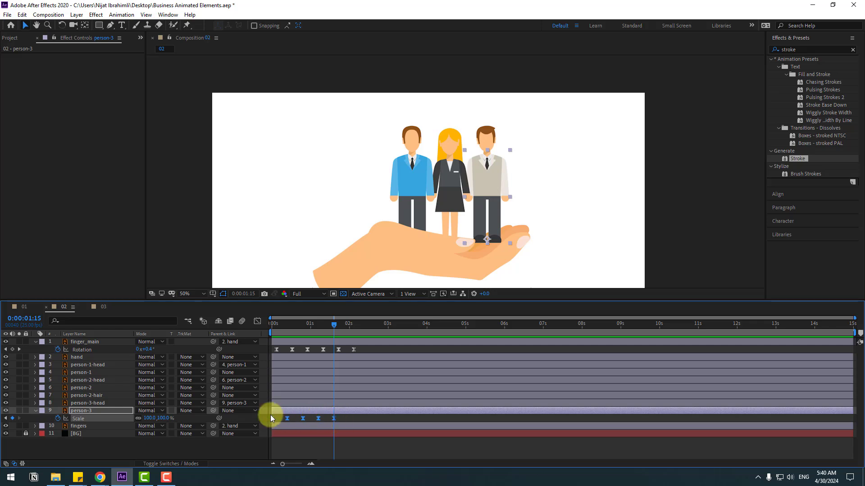
click(79, 389)
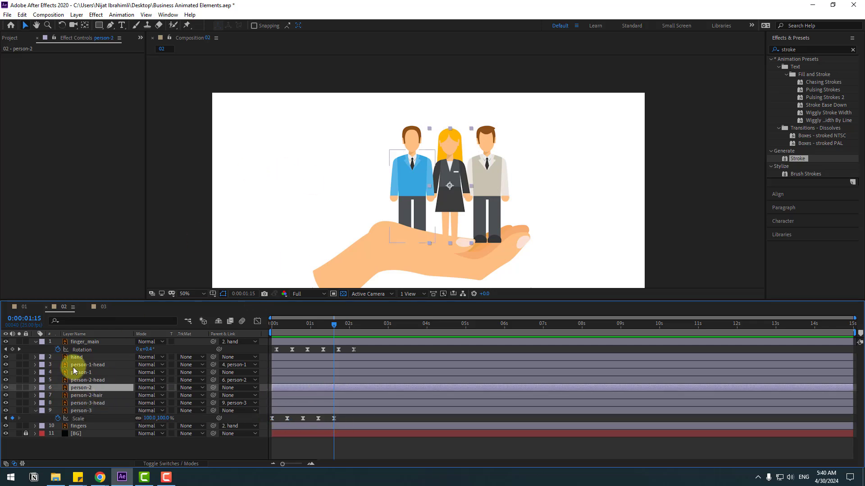
Move person-2's anchor point down to the woman's feet, then unsolo her.
key(h)
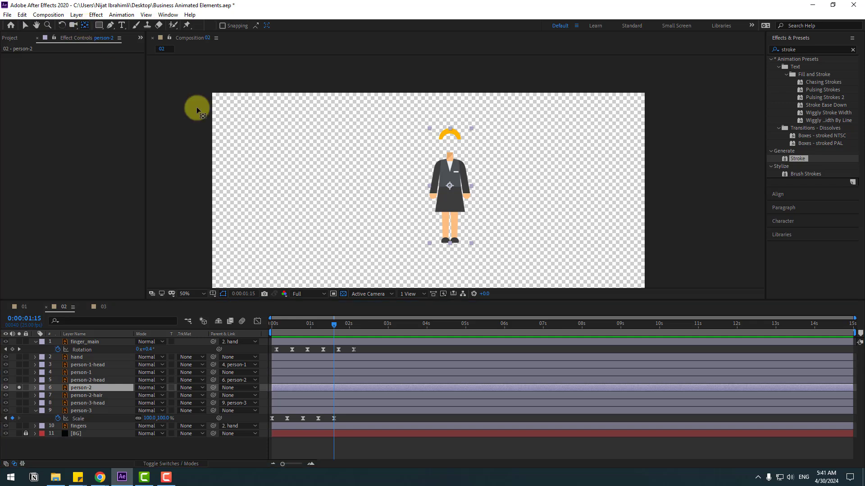
scroll(489, 231, up, 2)
key(y)
drag(429, 123, 430, 229)
click(25, 25)
click(19, 388)
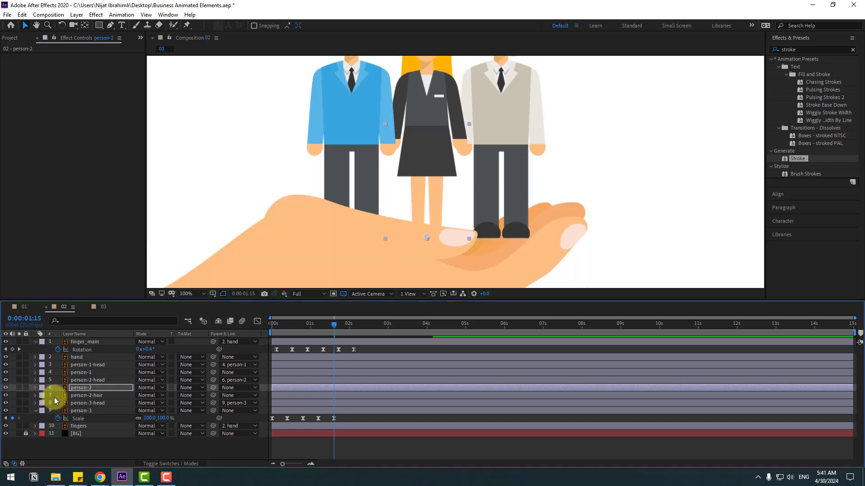
Select person-3's five Scale keyframes, then go to the start with person-2 selected.
click(88, 412)
drag(342, 417, 260, 423)
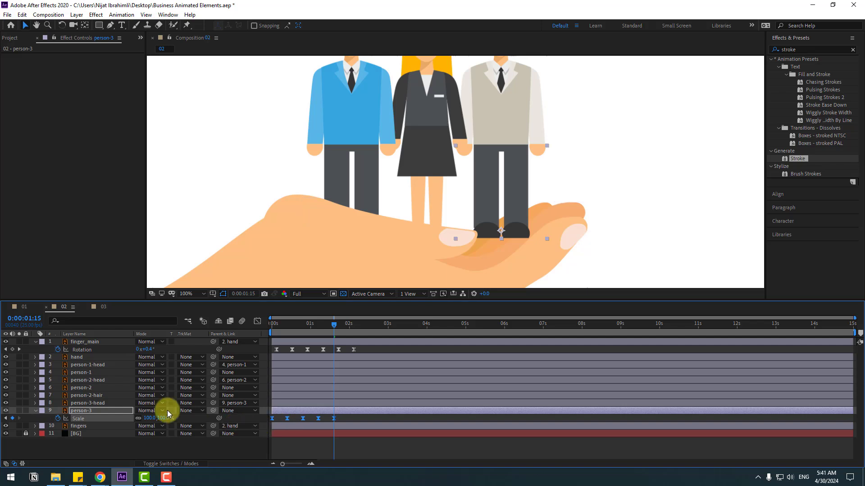
click(83, 388)
drag(334, 324, 261, 318)
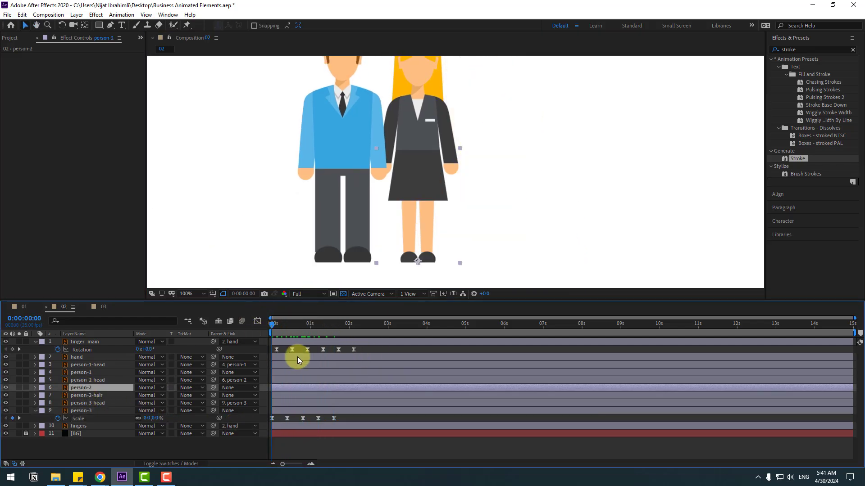
Paste person-3's bounce keyframes onto person-2's Scale.
key(s)
click(69, 397)
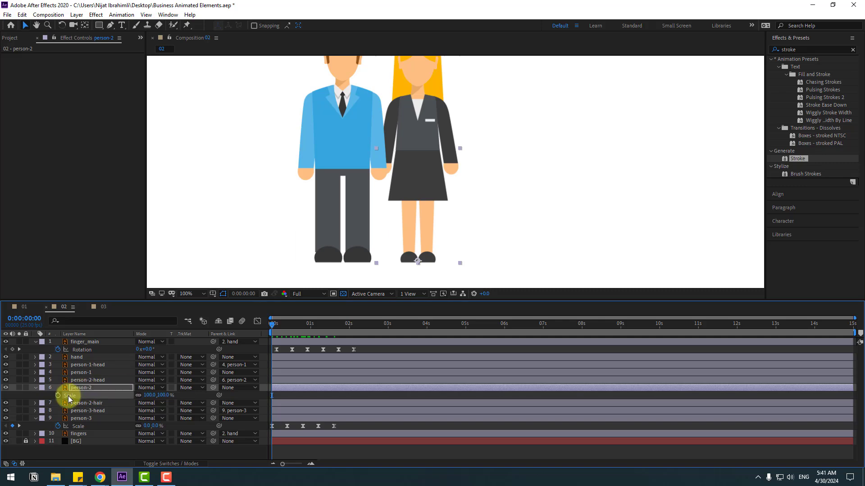
key(ctrl+v)
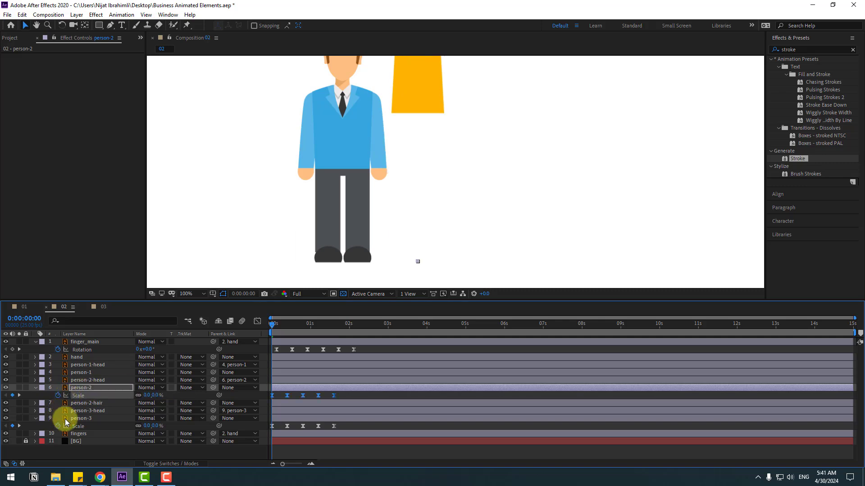
drag(303, 325, 376, 324)
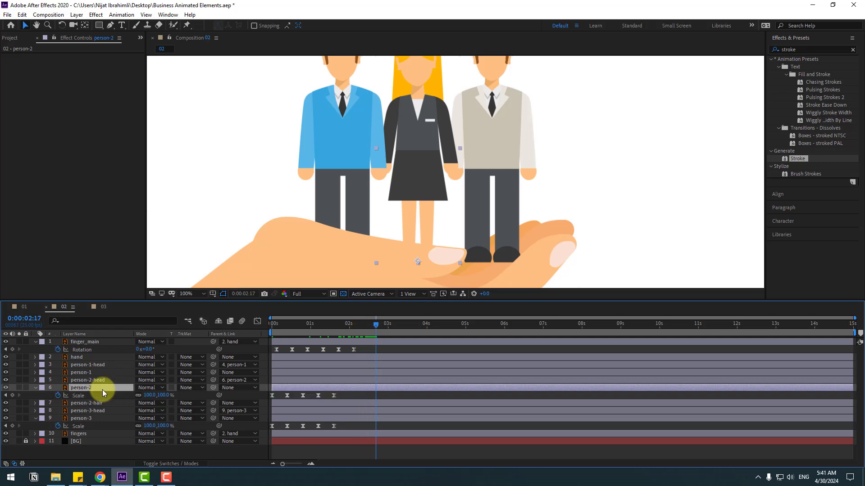
Parent person-2-hair to person-2-head and preview the animation.
click(83, 404)
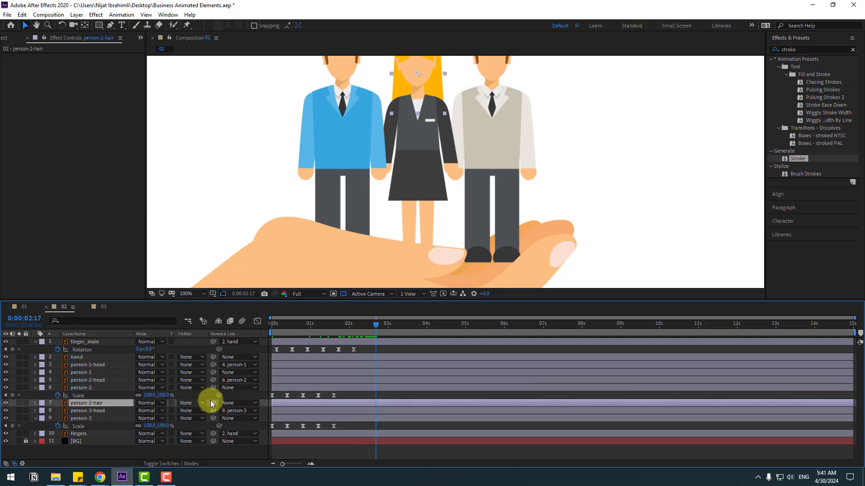
drag(212, 403, 76, 381)
key(space)
scroll(404, 230, down, 2)
click(377, 324)
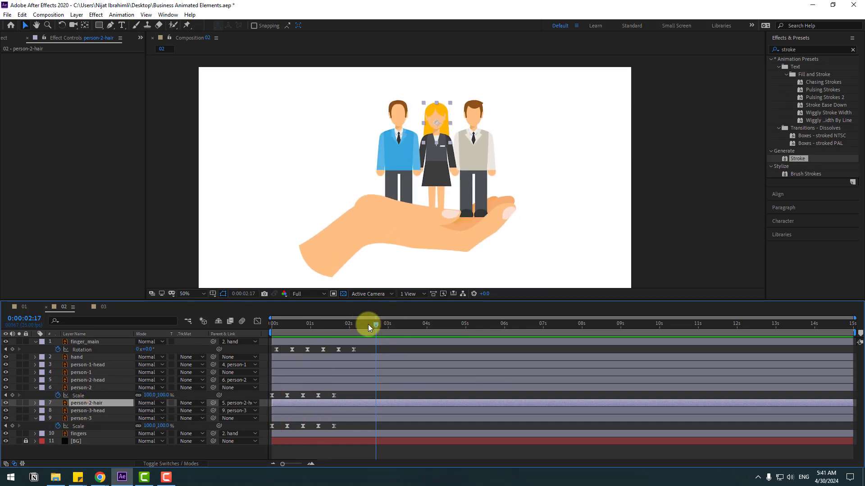
click(83, 373)
drag(339, 328, 229, 333)
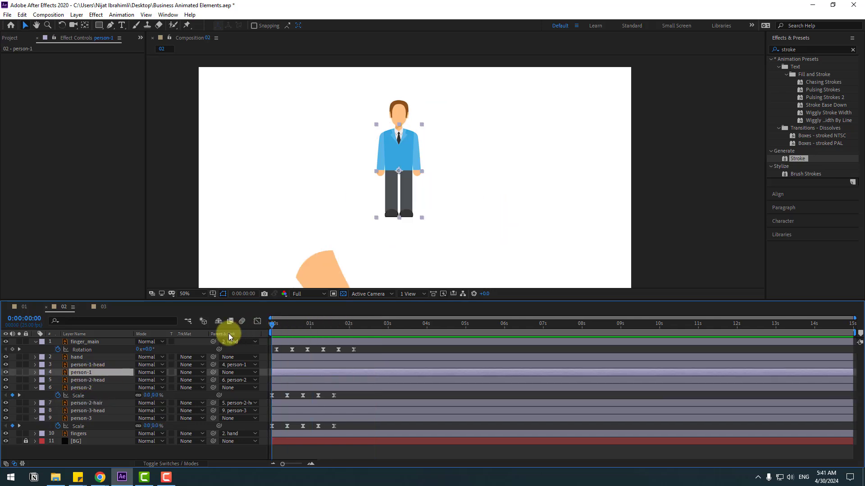
Move person-1's anchor point down to his feet with the Pan Behind tool.
scroll(373, 187, up, 2)
click(84, 25)
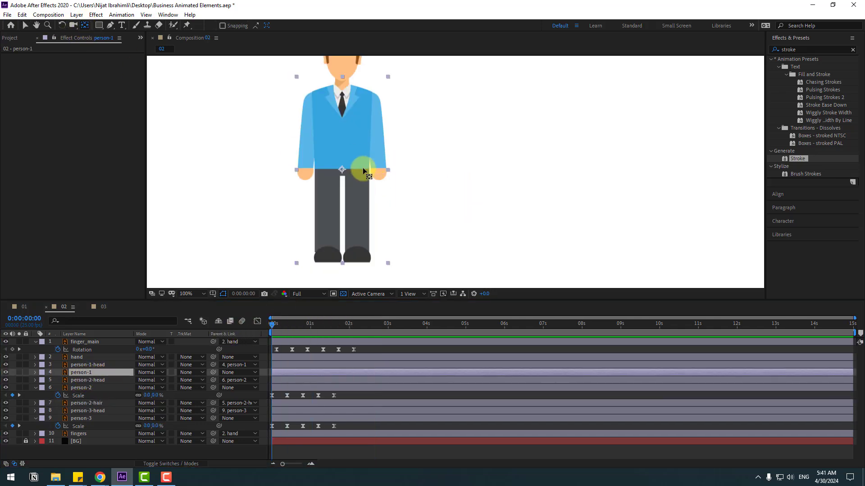
drag(342, 171, 346, 241)
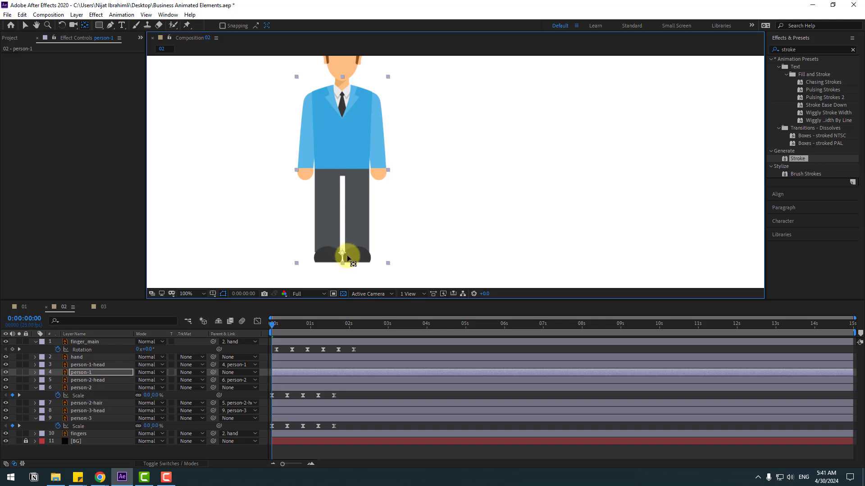
click(28, 25)
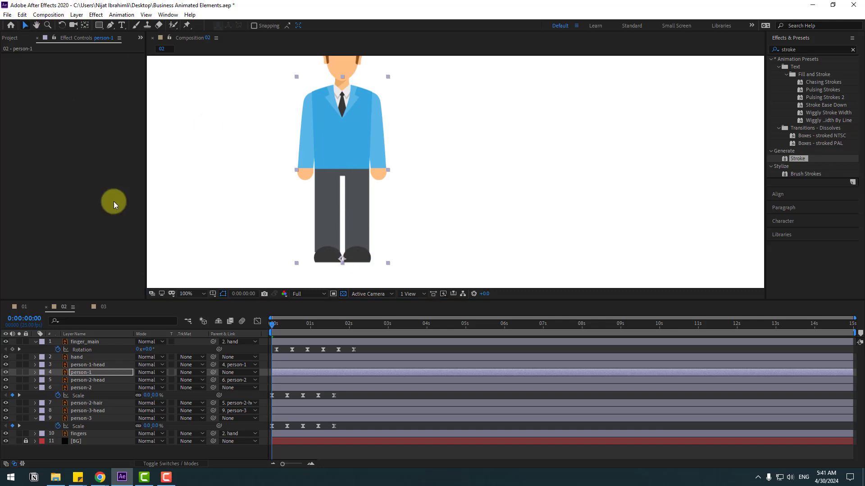
Paste the scale bounce keyframes onto person-1, preview it, and save the project.
key(s)
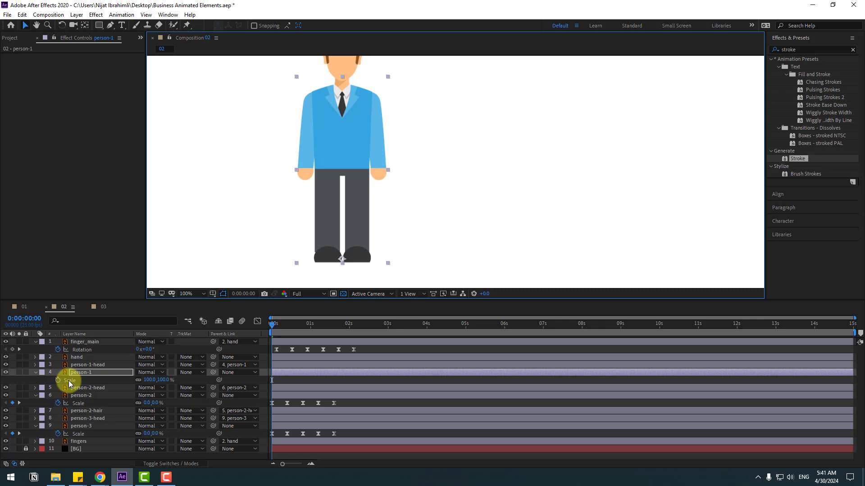
click(75, 381)
key(ctrl+v)
click(36, 372)
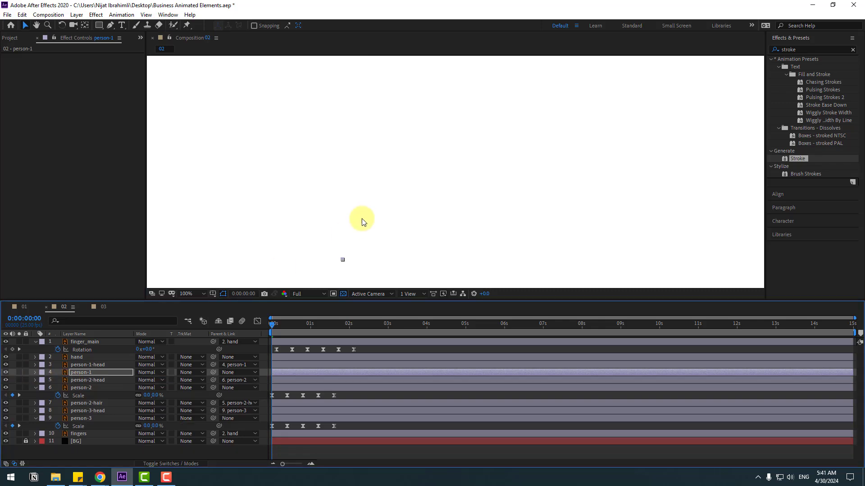
scroll(361, 218, down, 2)
key(space)
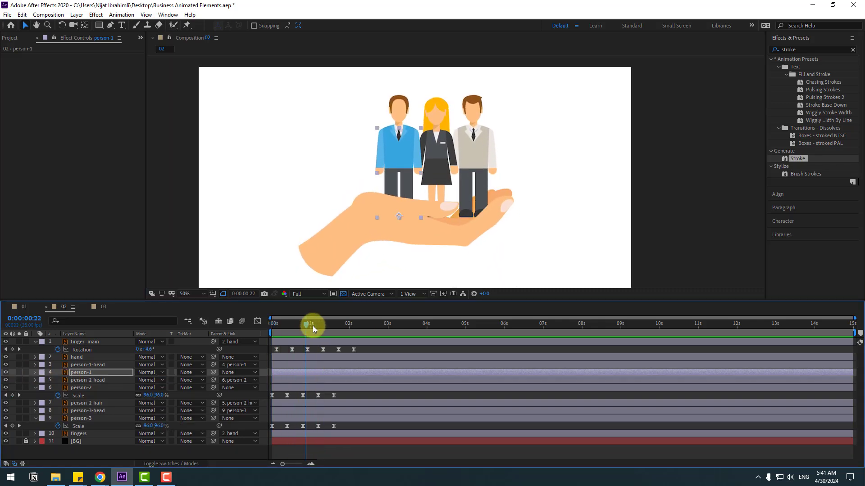
key(space)
key(ctrl+s)
click(34, 388)
click(34, 411)
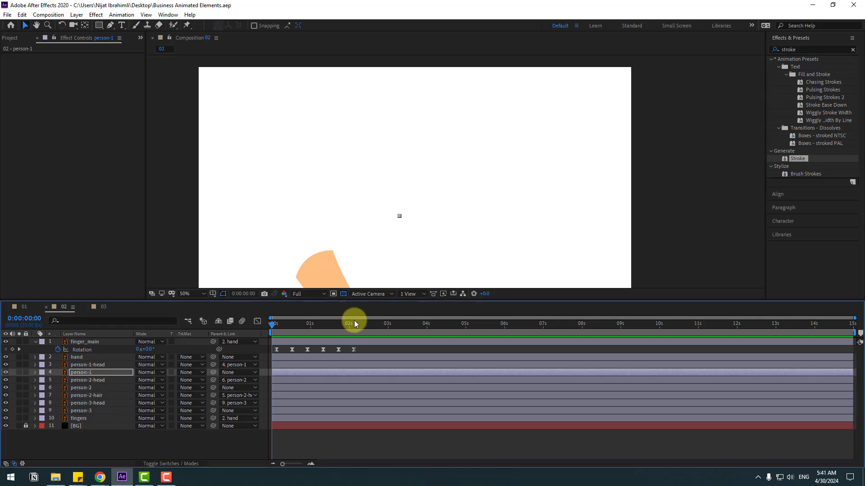
Shift person-1 and his head slightly later so he pops in after the hand.
drag(354, 323, 420, 323)
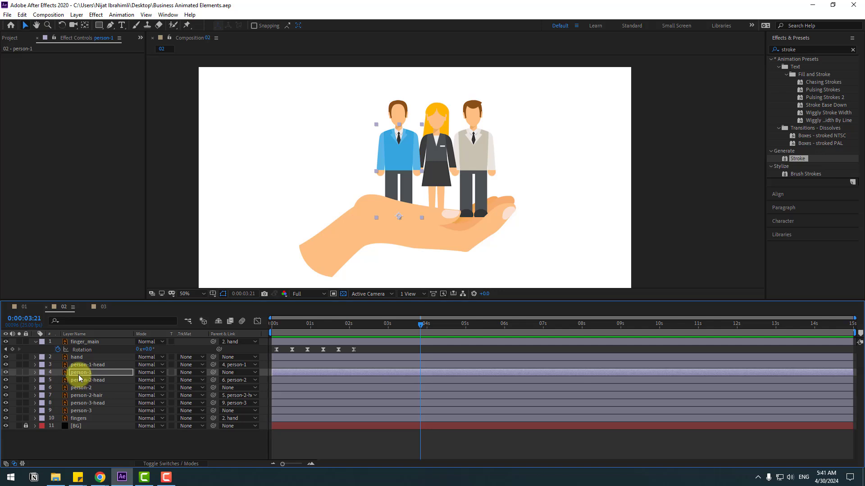
ctrl+click(95, 365)
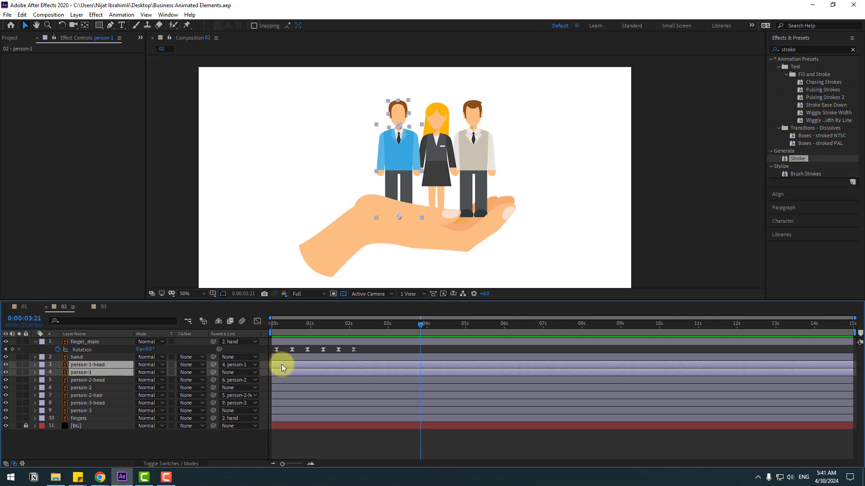
drag(282, 364, 325, 366)
click(291, 324)
mouse_move(298, 326)
mouse_down()
mouse_move(323, 325)
mouse_move(312, 325)
mouse_up()
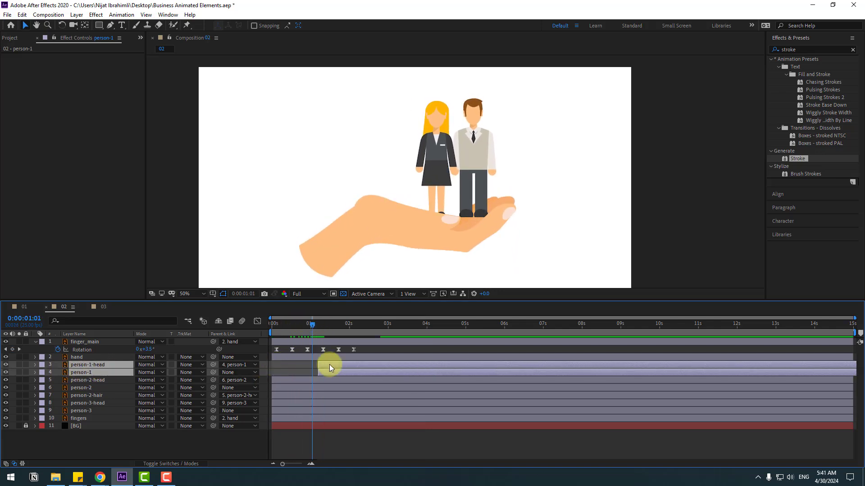
drag(332, 366, 305, 365)
Make person-2, her head and her hair start at a later time.
drag(288, 322, 303, 330)
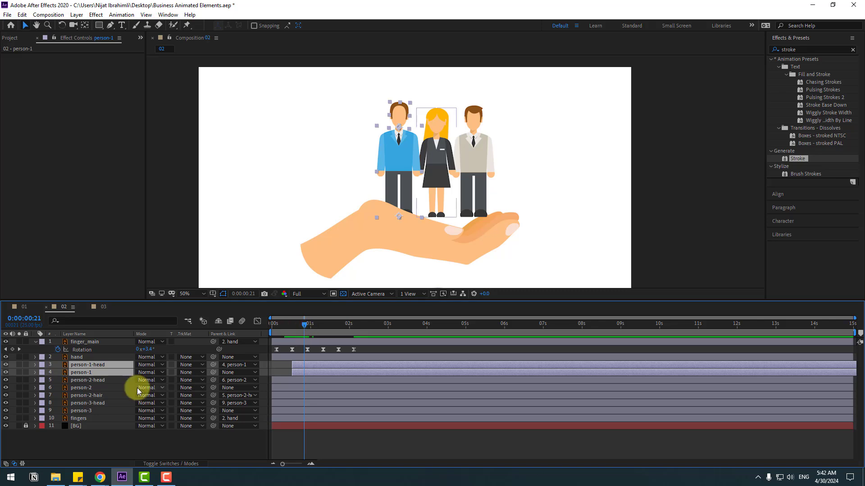
click(82, 388)
ctrl+click(90, 380)
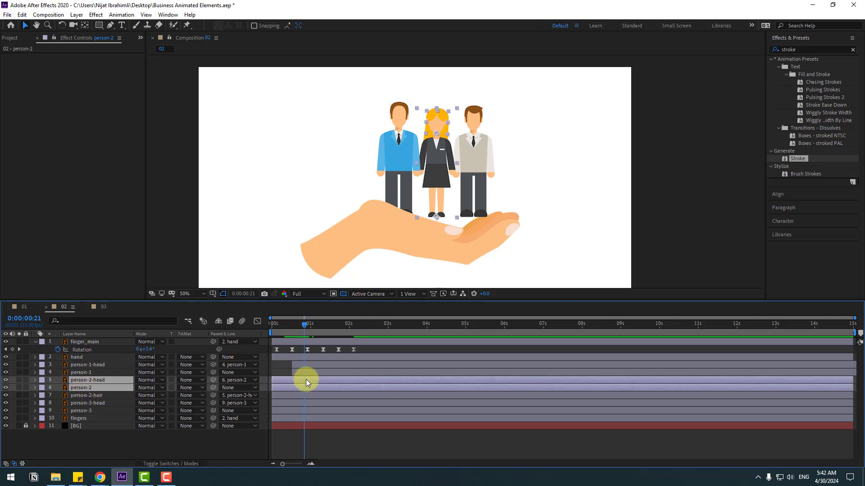
key(bracketleft)
click(91, 397)
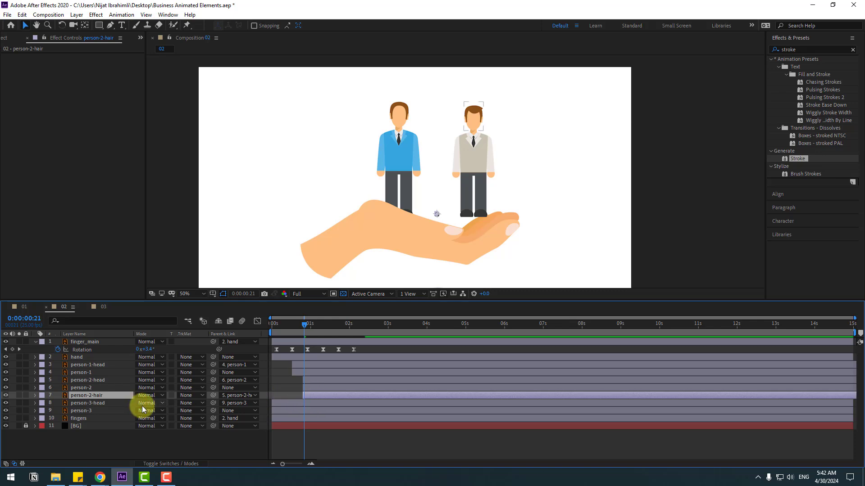
key(bracketleft)
Start person-3 and his head at the playhead, then preview the staggered pop-ins.
click(95, 406)
ctrl+click(95, 410)
key(bracketleft)
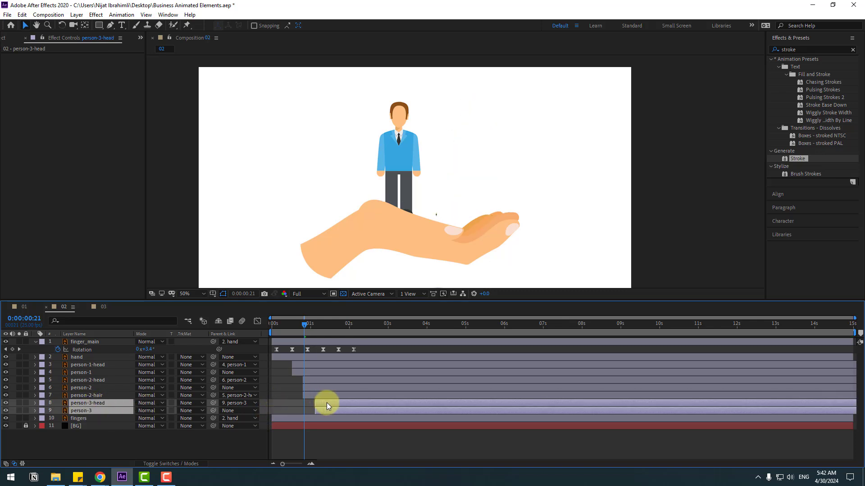
key(space)
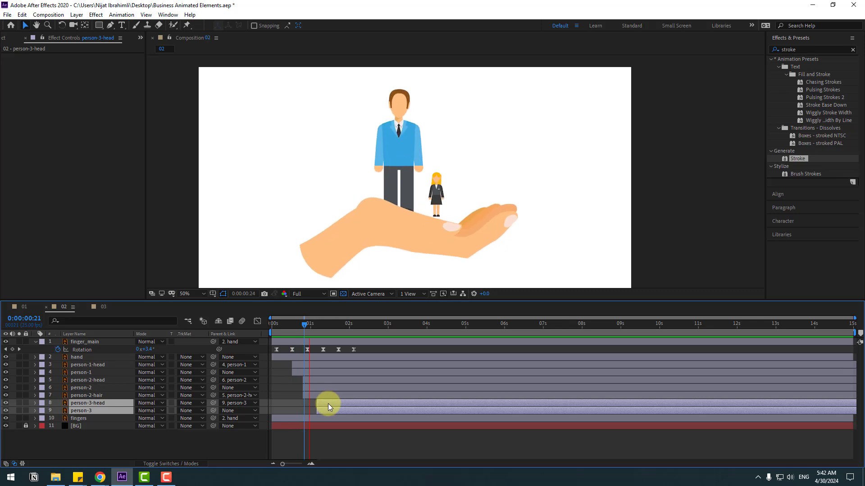
click(429, 325)
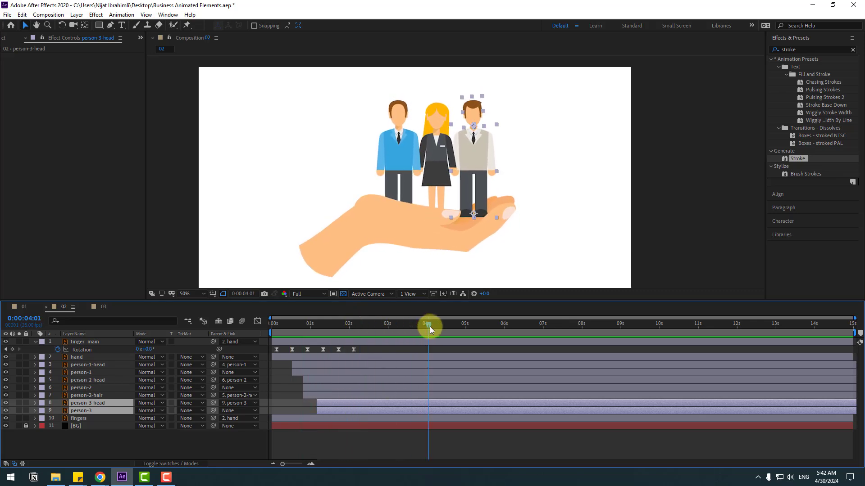
Parent the person-1, person-2 and person-3 bodies to the hand layer and preview.
click(86, 411)
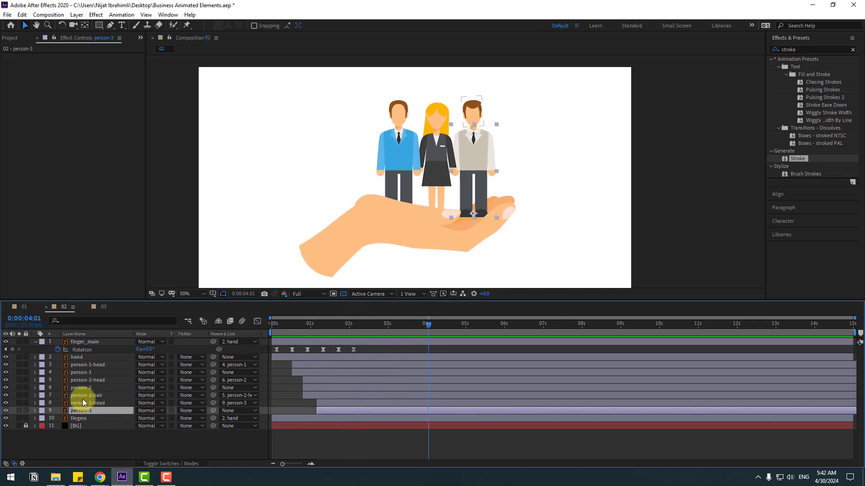
ctrl+click(81, 388)
ctrl+click(81, 372)
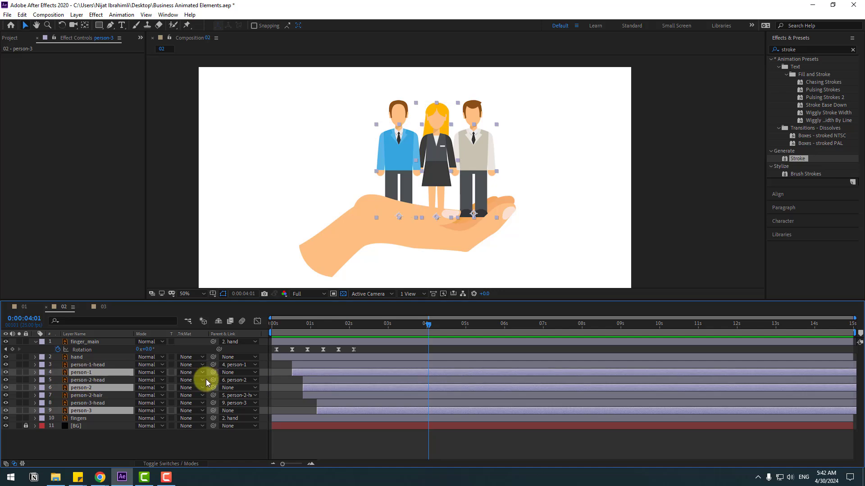
drag(215, 375, 77, 357)
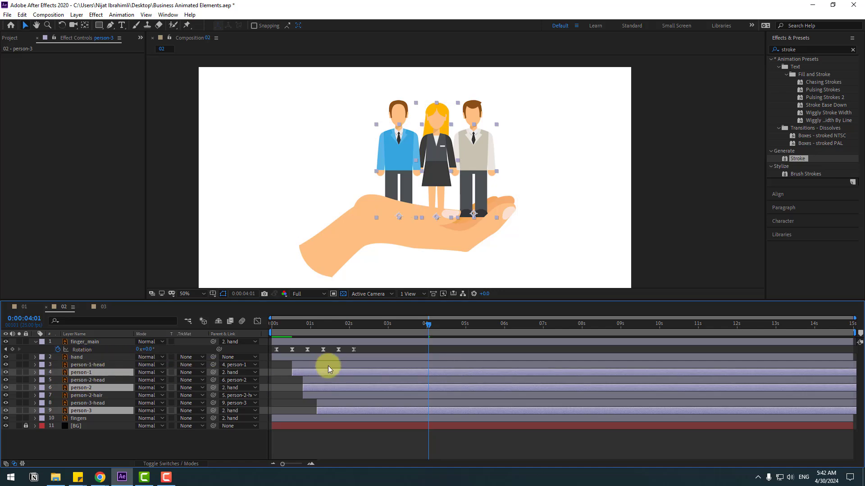
key(space)
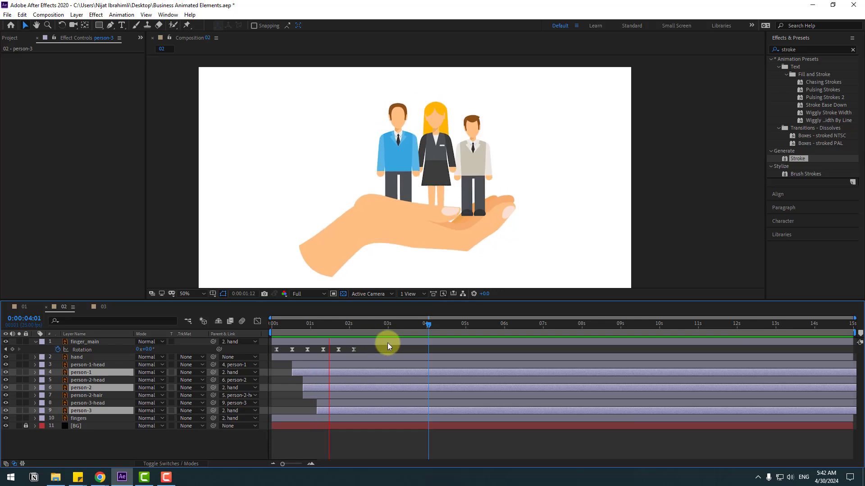
click(81, 441)
click(77, 412)
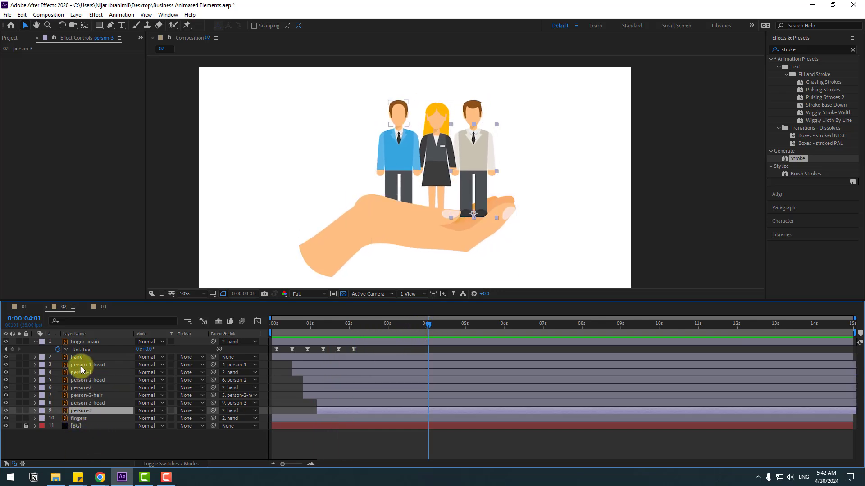
shift+click(84, 365)
Shift all people's layers earlier together and end the work area at 0:00:02:22.
drag(287, 329, 296, 328)
drag(302, 361, 292, 363)
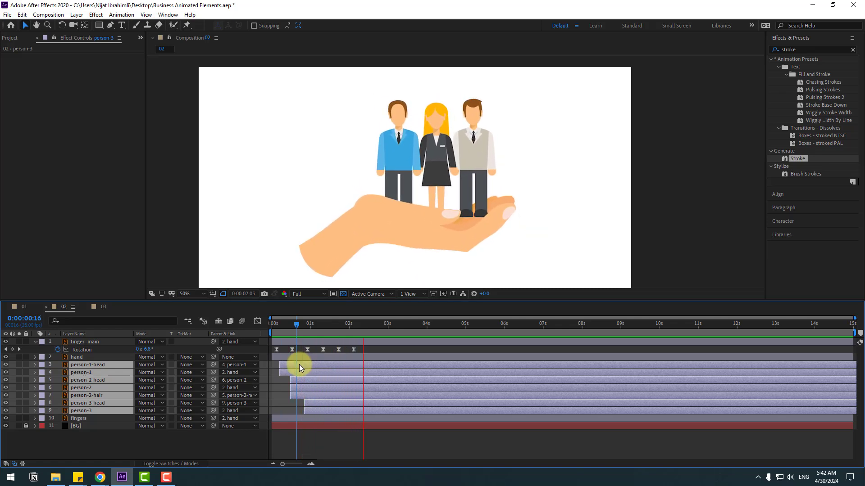
key(n)
key(space)
Show the layer switch columns and select the finger_main layer.
click(157, 464)
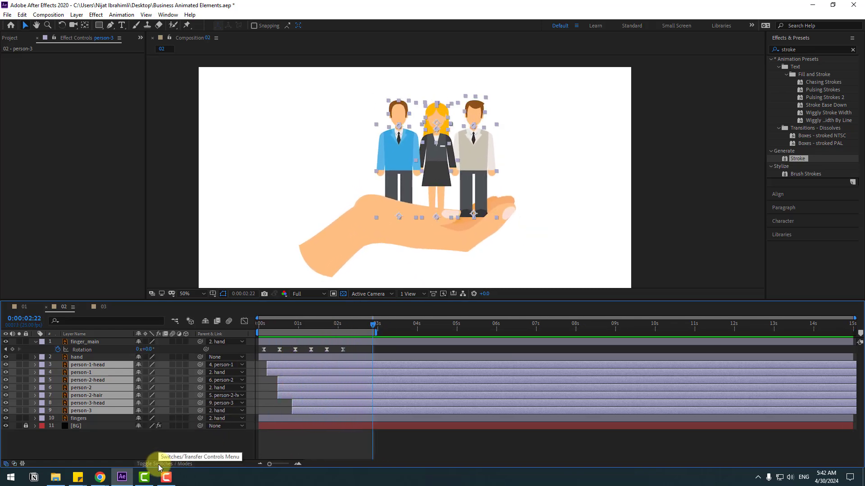
click(79, 451)
click(81, 418)
click(76, 342)
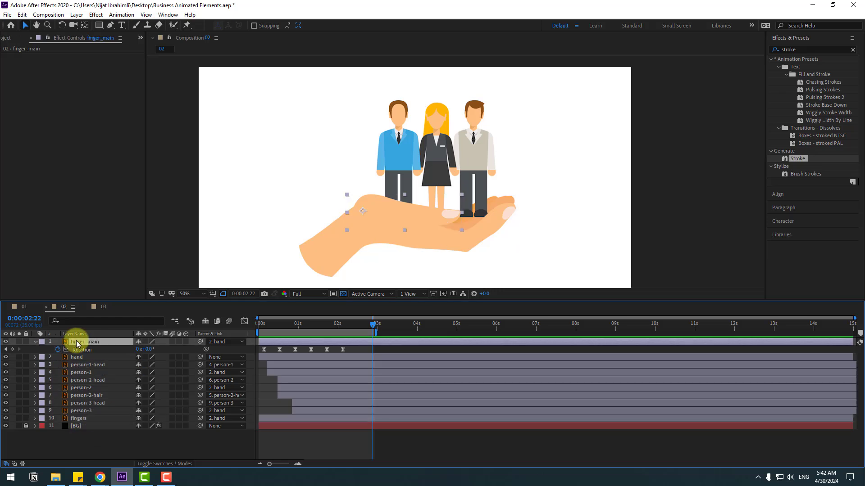